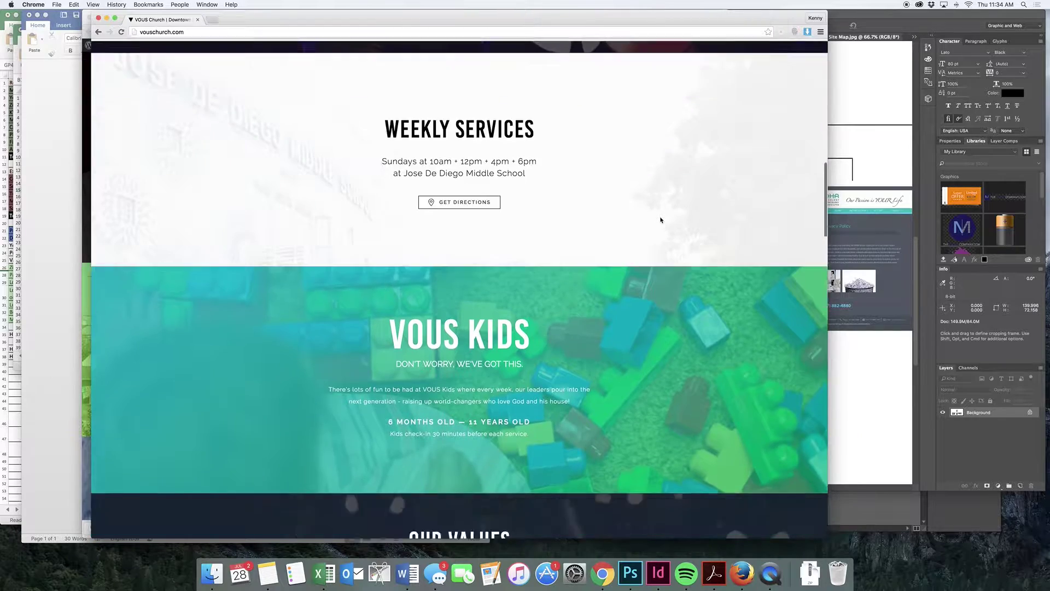
Examine the VOUS Church homepage's stacked full-width sections, from the top banner down to the contact area.
{"action": "scroll", "coordinate": [660, 220], "scroll_direction": "down", "scroll_amount": 2}
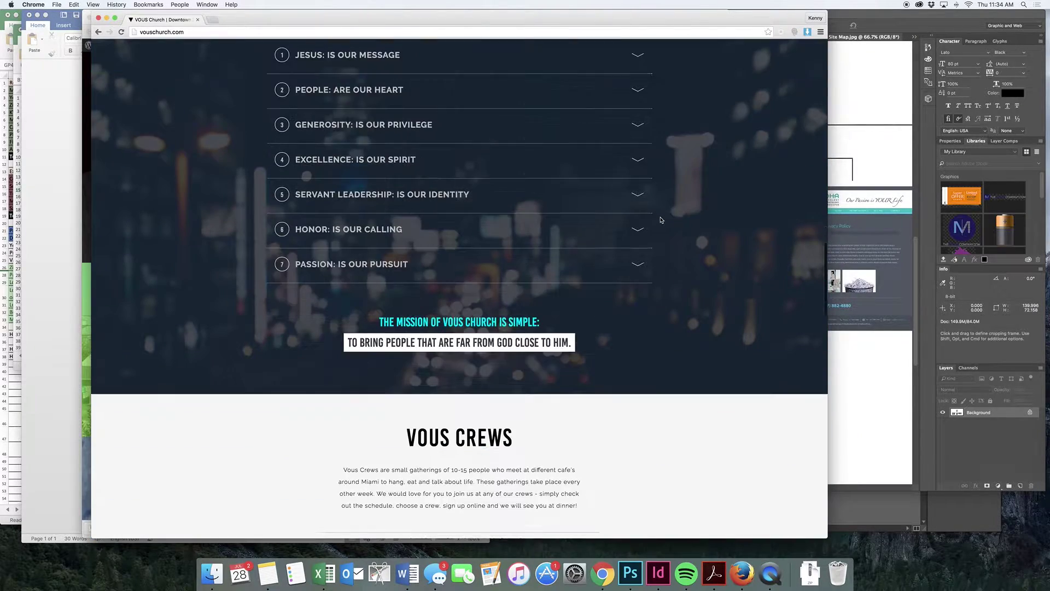
{"action": "scroll", "coordinate": [660, 220], "scroll_direction": "down", "scroll_amount": 10}
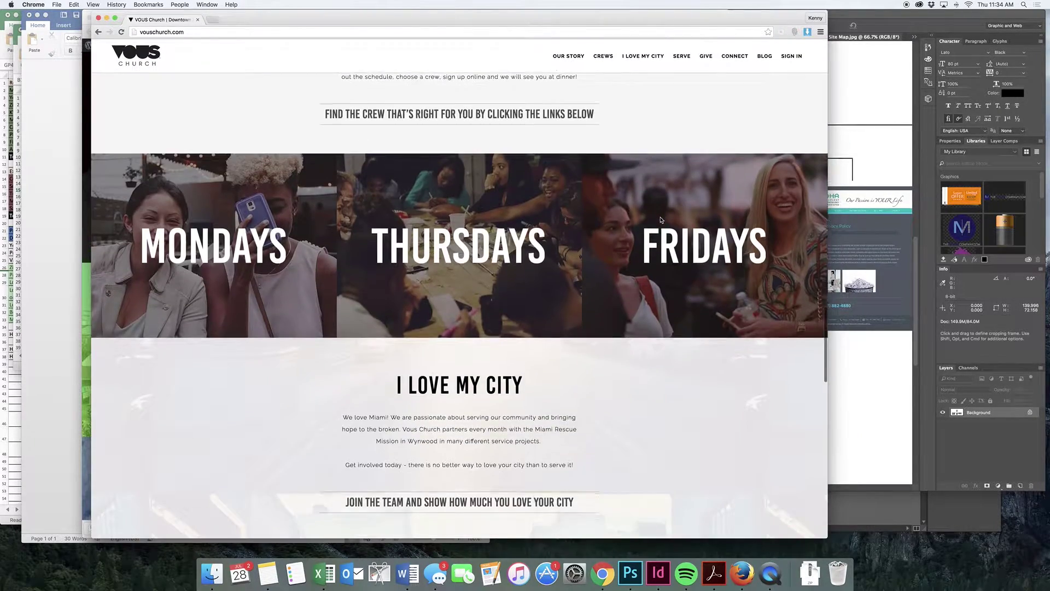
{"action": "scroll", "coordinate": [660, 220], "scroll_direction": "down", "scroll_amount": 8}
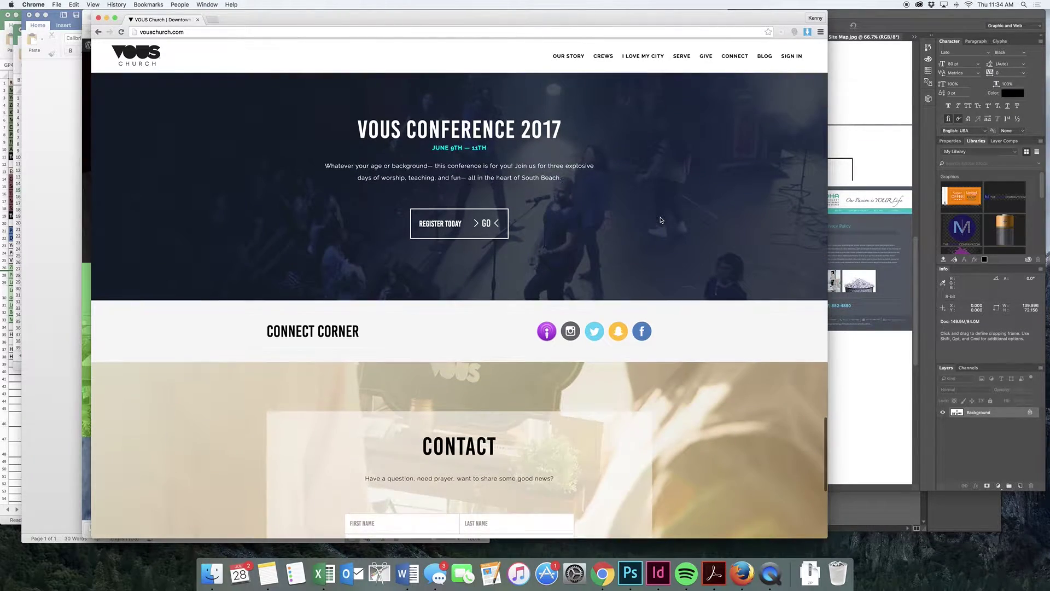
{"action": "scroll", "coordinate": [660, 220], "scroll_direction": "up", "scroll_amount": 3}
{"action": "scroll", "coordinate": [660, 220], "scroll_direction": "up", "scroll_amount": 20}
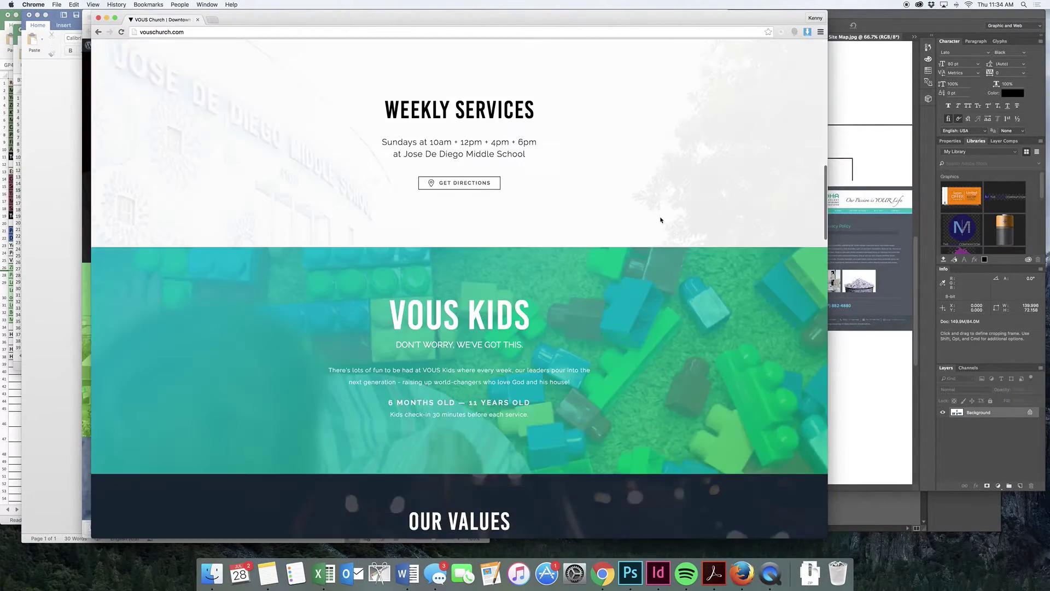
{"action": "scroll", "coordinate": [606, 188], "scroll_direction": "down", "scroll_amount": 10}
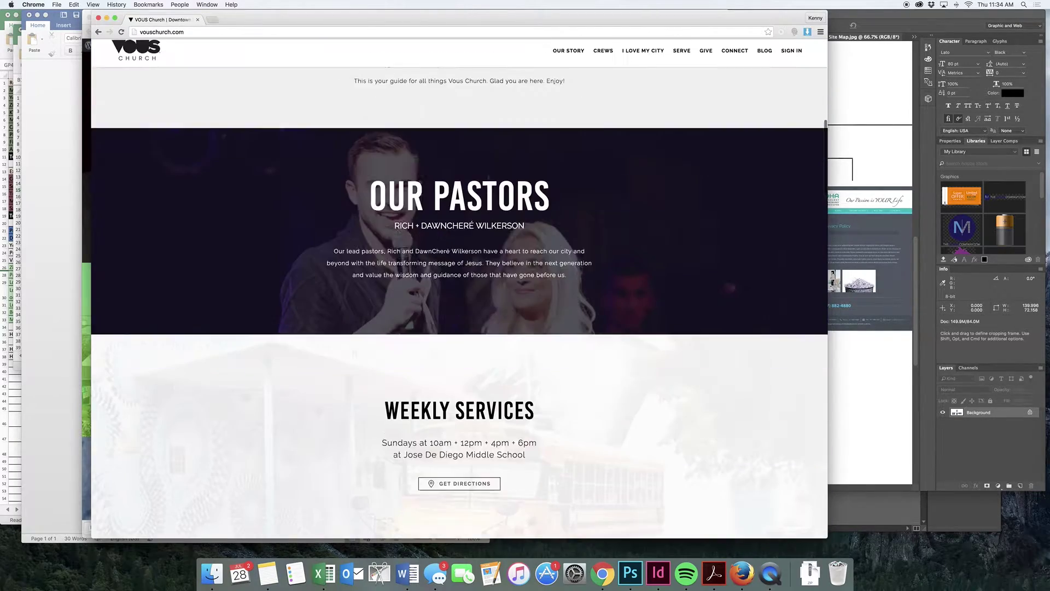
{"action": "scroll", "coordinate": [504, 232], "scroll_direction": "down", "scroll_amount": 10}
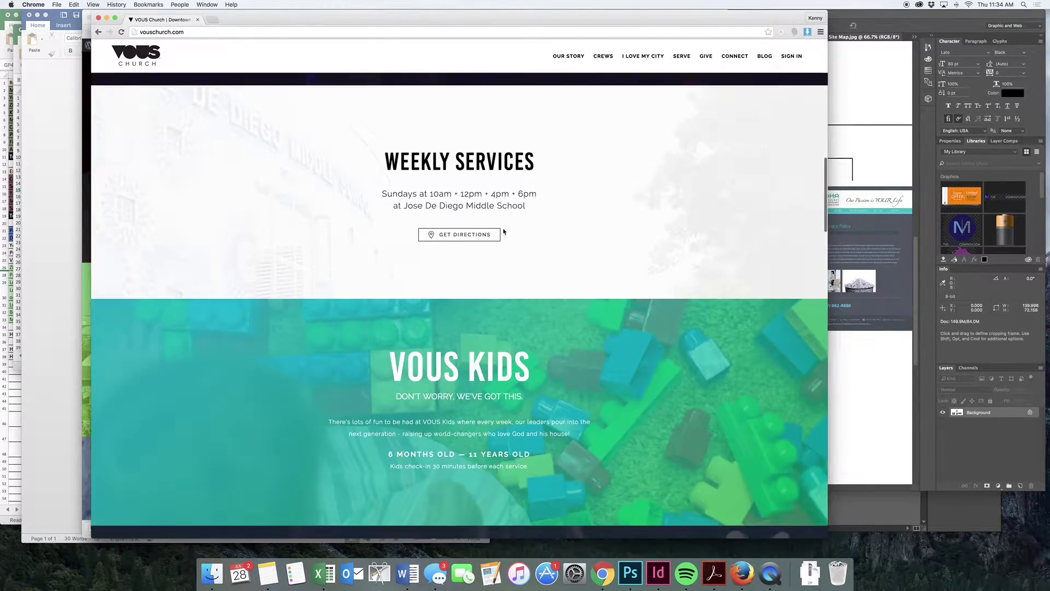
{"action": "scroll", "coordinate": [504, 231], "scroll_direction": "down", "scroll_amount": 4}
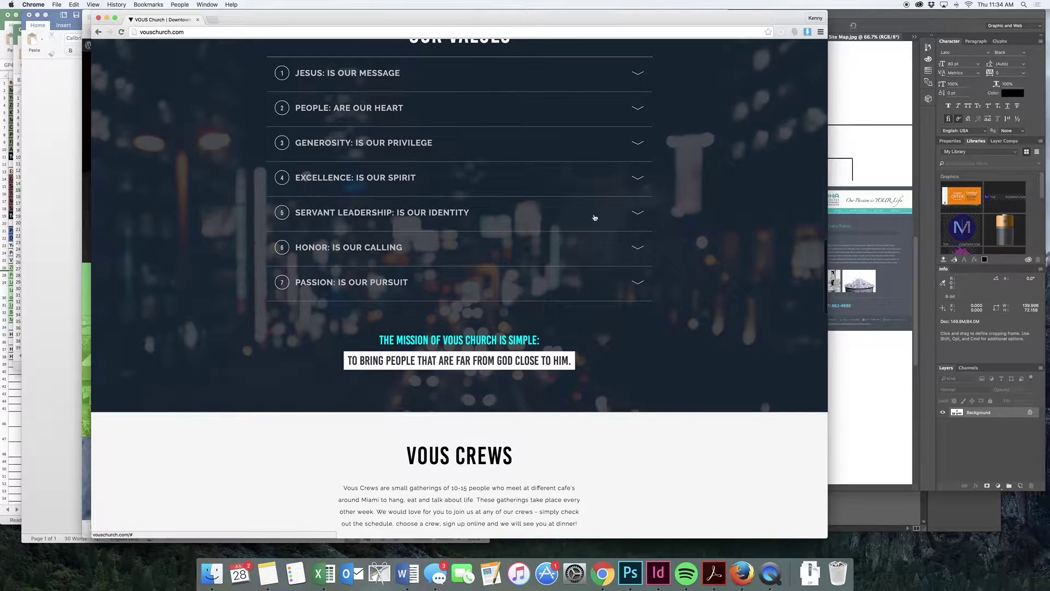
{"action": "scroll", "coordinate": [626, 241], "scroll_direction": "down", "scroll_amount": 6}
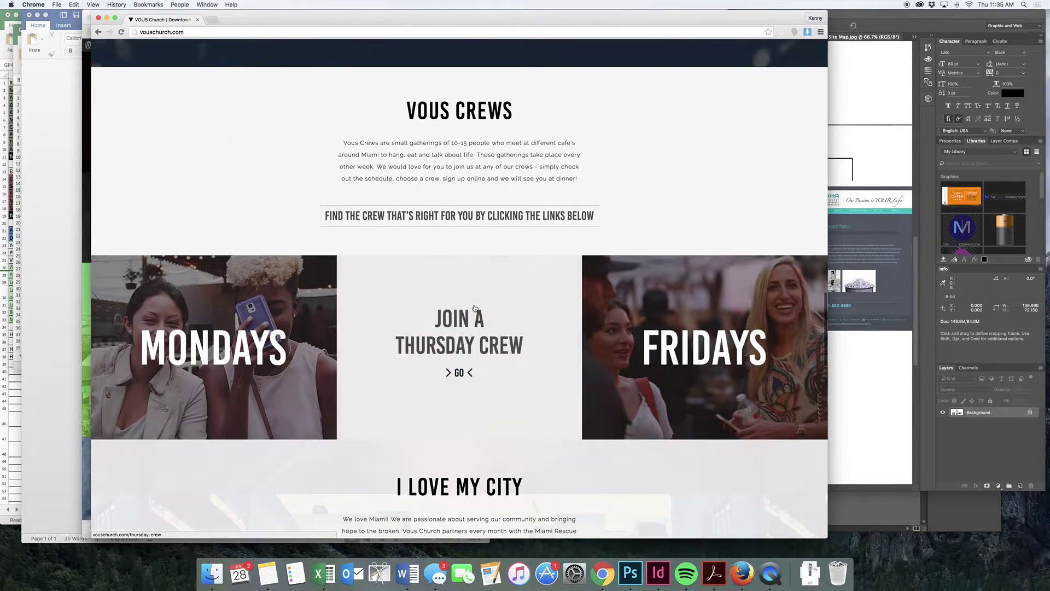
{"action": "scroll", "coordinate": [474, 310], "scroll_direction": "down", "scroll_amount": 6}
{"action": "scroll", "coordinate": [473, 309], "scroll_direction": "down", "scroll_amount": 5}
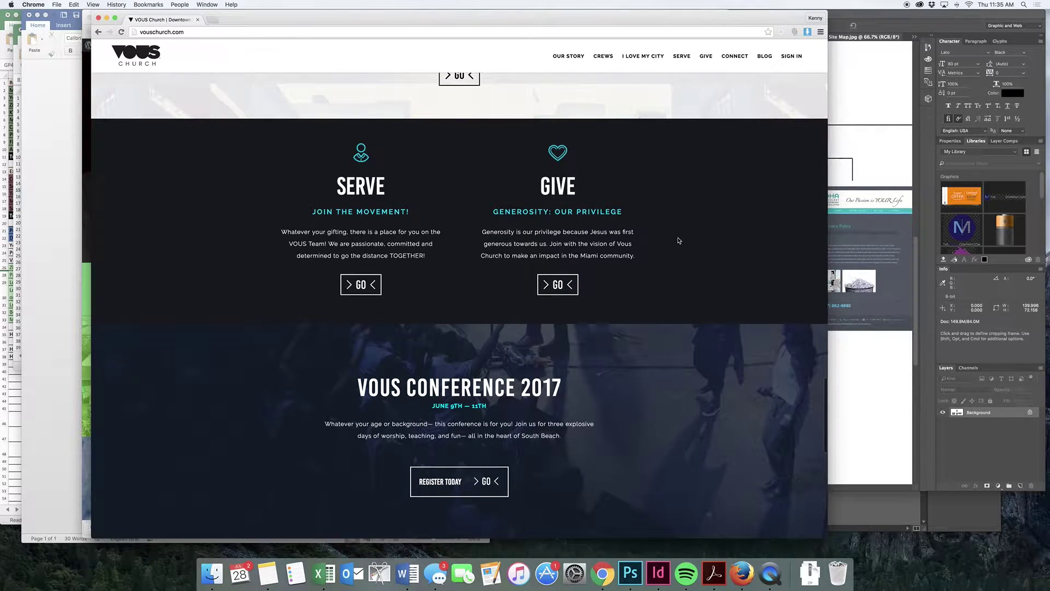
{"action": "scroll", "coordinate": [679, 237], "scroll_direction": "up", "scroll_amount": 5}
{"action": "scroll", "coordinate": [680, 239], "scroll_direction": "up", "scroll_amount": 10}
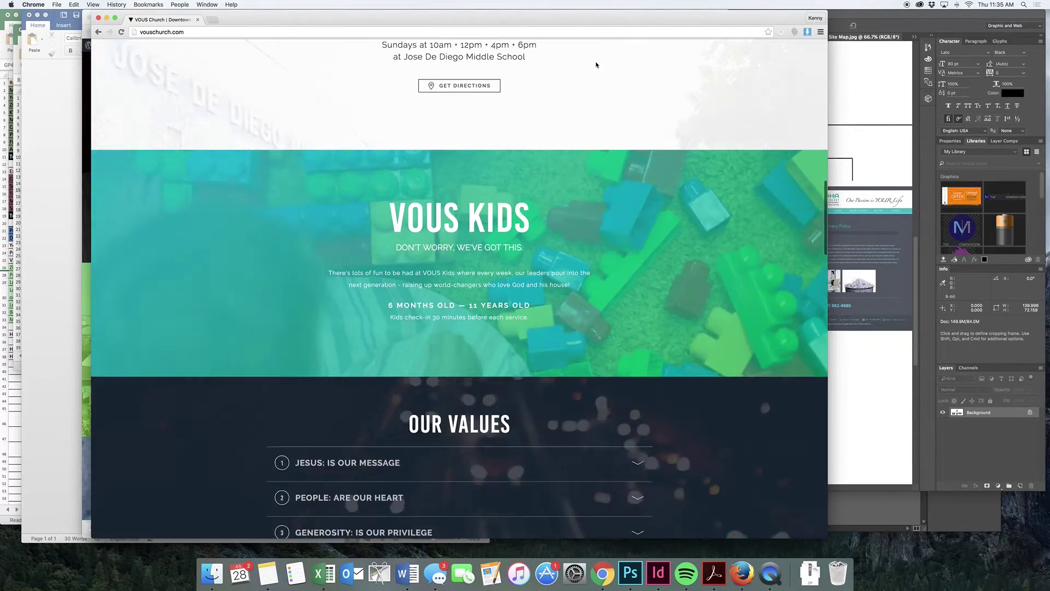
{"action": "scroll", "coordinate": [591, 124], "scroll_direction": "up", "scroll_amount": 8}
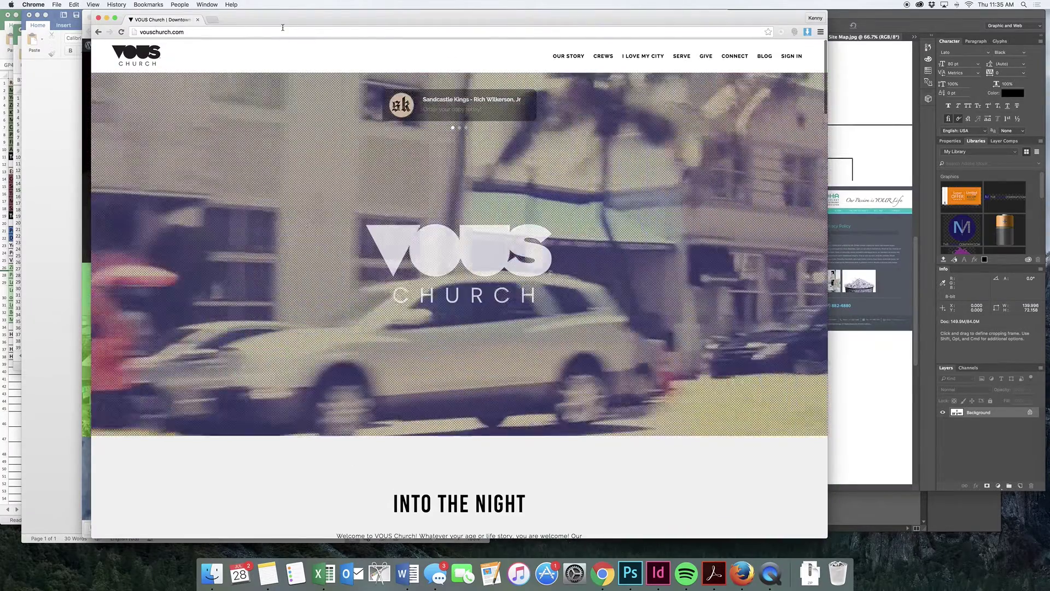
Go to the SOMA test site's WordPress admin at test-sites.megaphonedesigns.com/soma/wp-admin.
{"action": "left_click", "coordinate": [282, 29]}
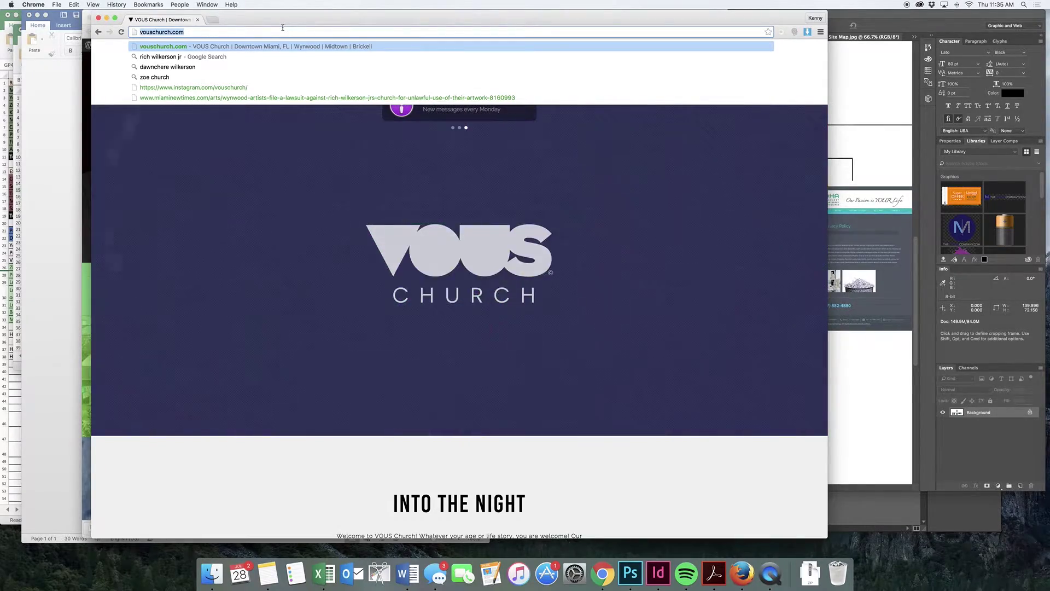
{"action": "type", "text": "test-sites.megaphonedesigns.com"}
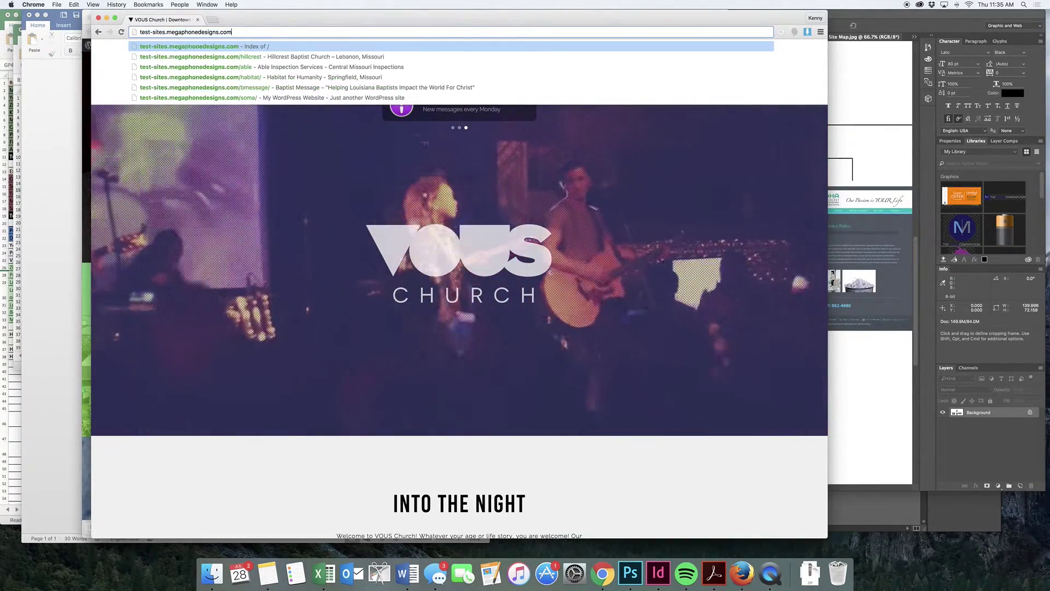
{"action": "type", "text": "/soma/wp-ad"}
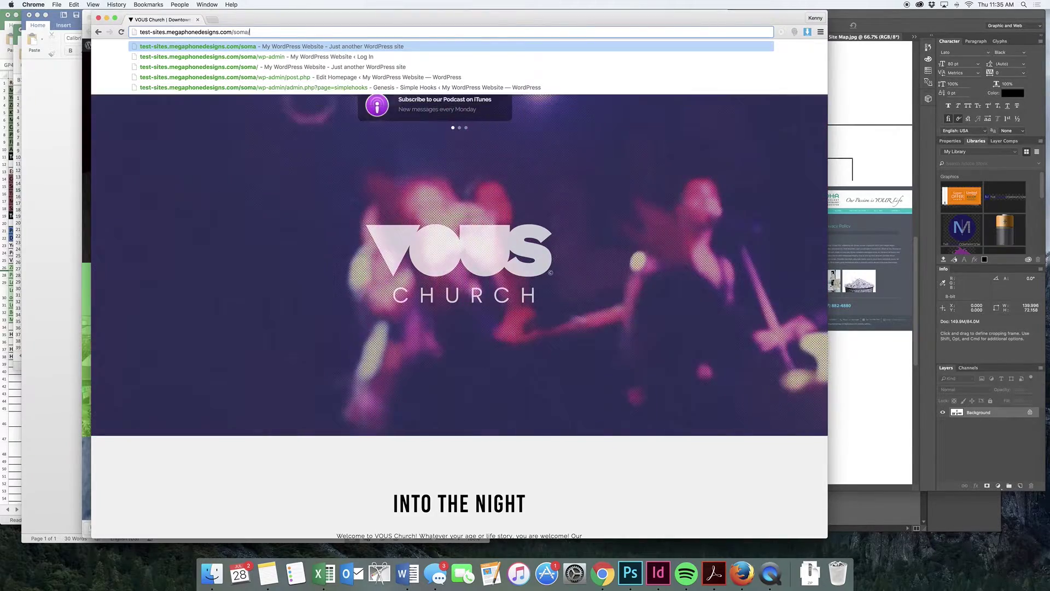
{"action": "type", "text": "min"}
{"action": "key", "text": "Return"}
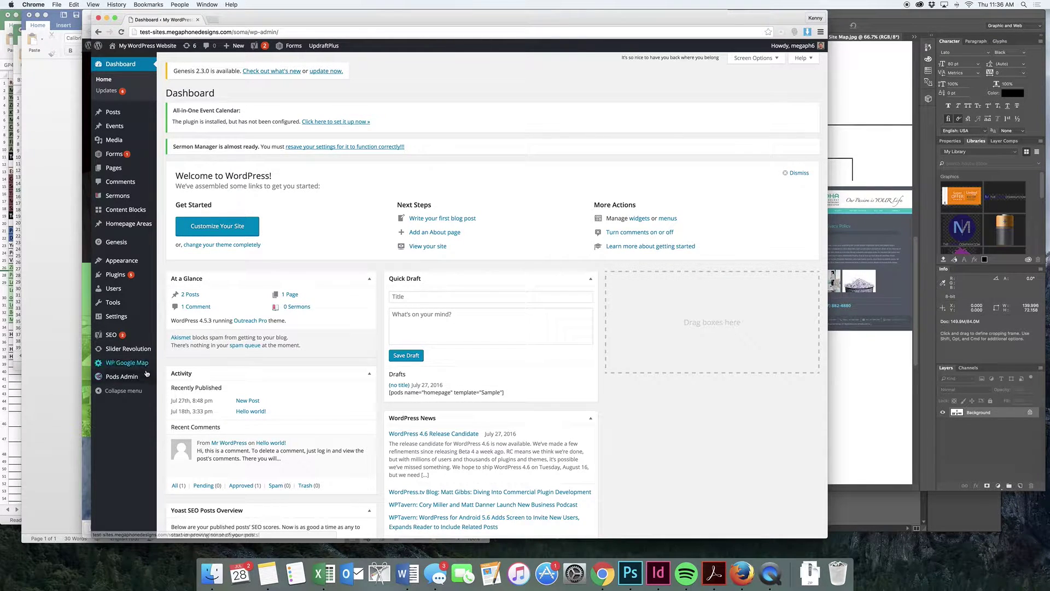
Open the list of all Homepage Areas in the WordPress admin.
{"action": "mouse_move", "coordinate": [145, 377]}
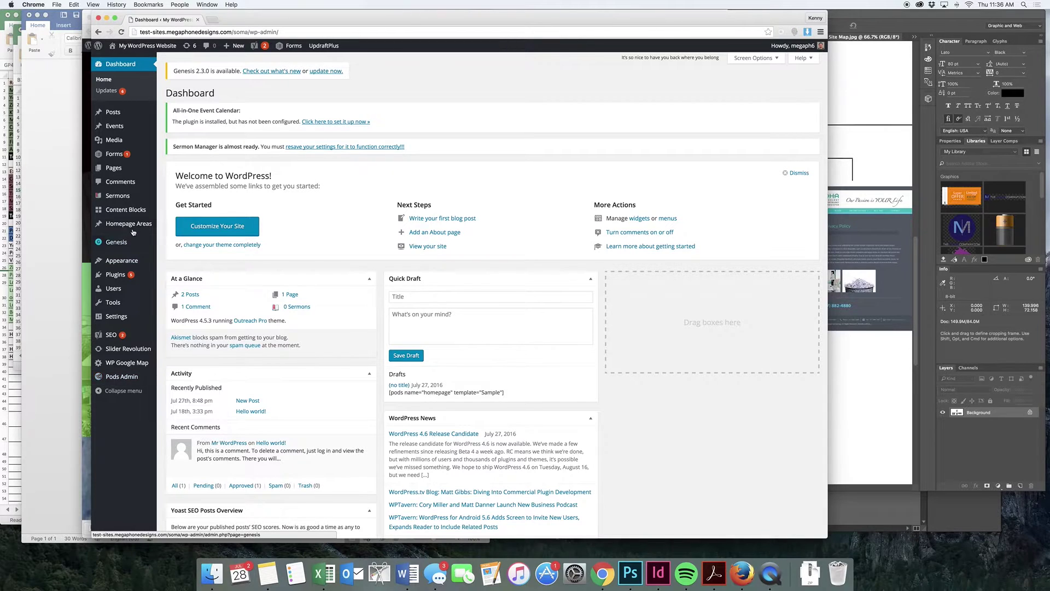
{"action": "mouse_move", "coordinate": [137, 224]}
{"action": "left_click", "coordinate": [175, 225]}
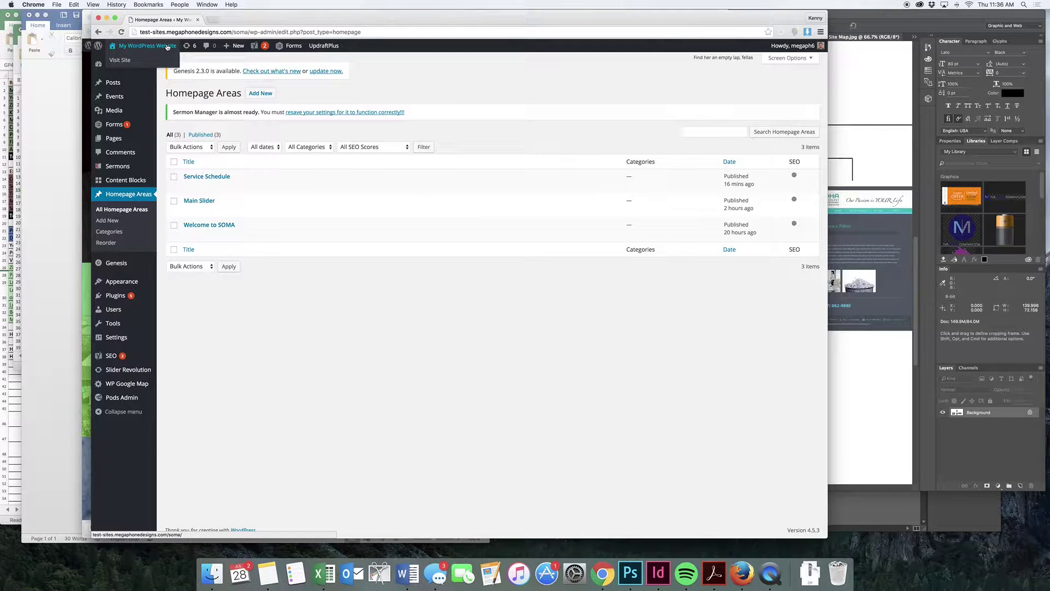
Open the live SOMA site in a separate tab and examine its slider, welcome and service schedule sections.
{"action": "left_click", "coordinate": [167, 47], "text": "super"}
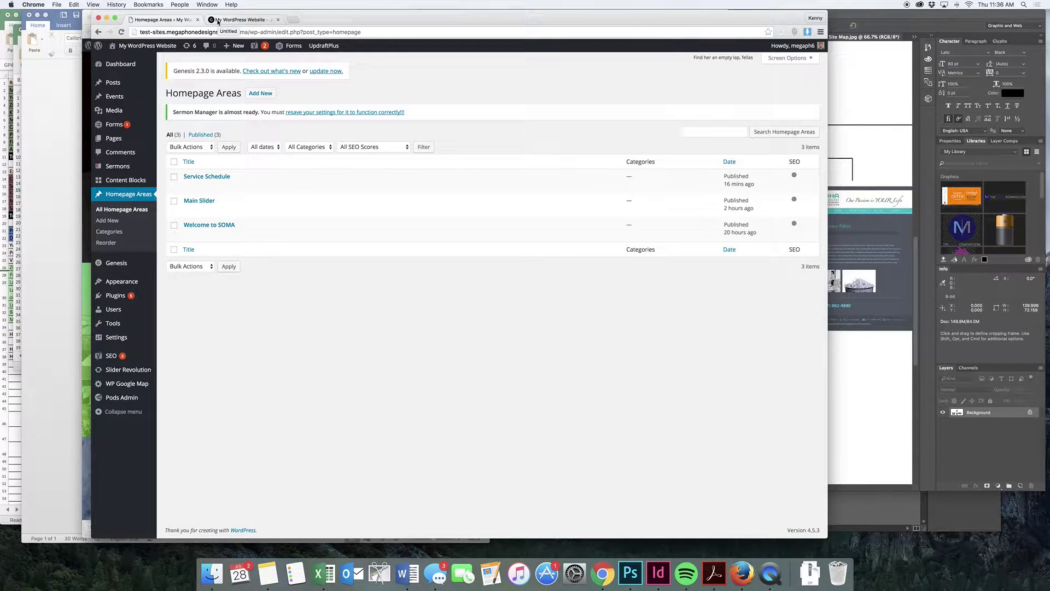
{"action": "left_click", "coordinate": [218, 21]}
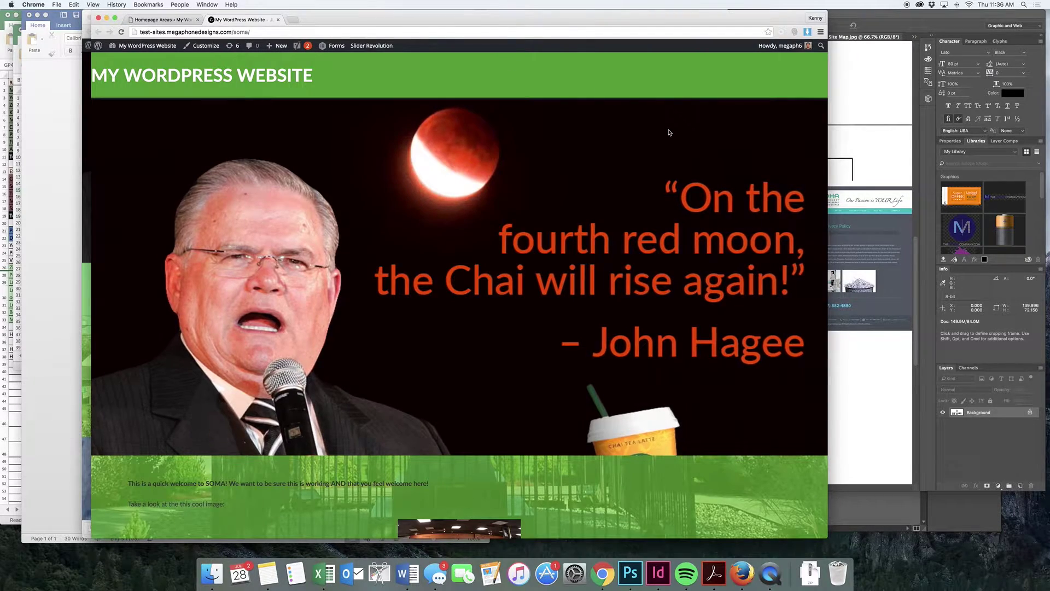
{"action": "scroll", "coordinate": [655, 139], "scroll_direction": "down", "scroll_amount": 5}
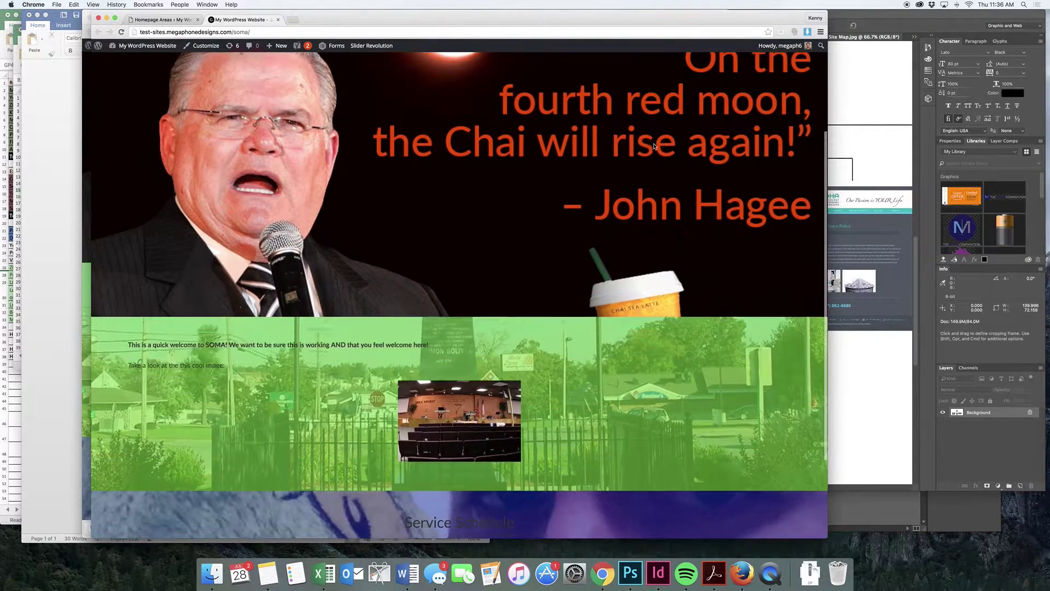
{"action": "scroll", "coordinate": [654, 146], "scroll_direction": "down", "scroll_amount": 2}
{"action": "scroll", "coordinate": [655, 146], "scroll_direction": "down", "scroll_amount": 2}
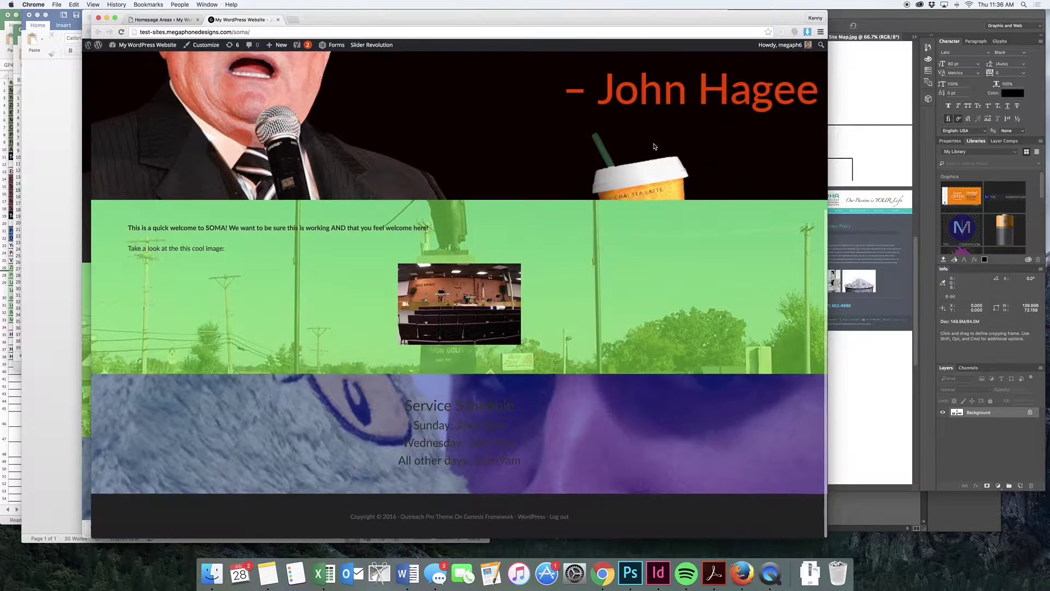
{"action": "scroll", "coordinate": [648, 229], "scroll_direction": "up", "scroll_amount": 3}
{"action": "scroll", "coordinate": [648, 229], "scroll_direction": "down", "scroll_amount": 3}
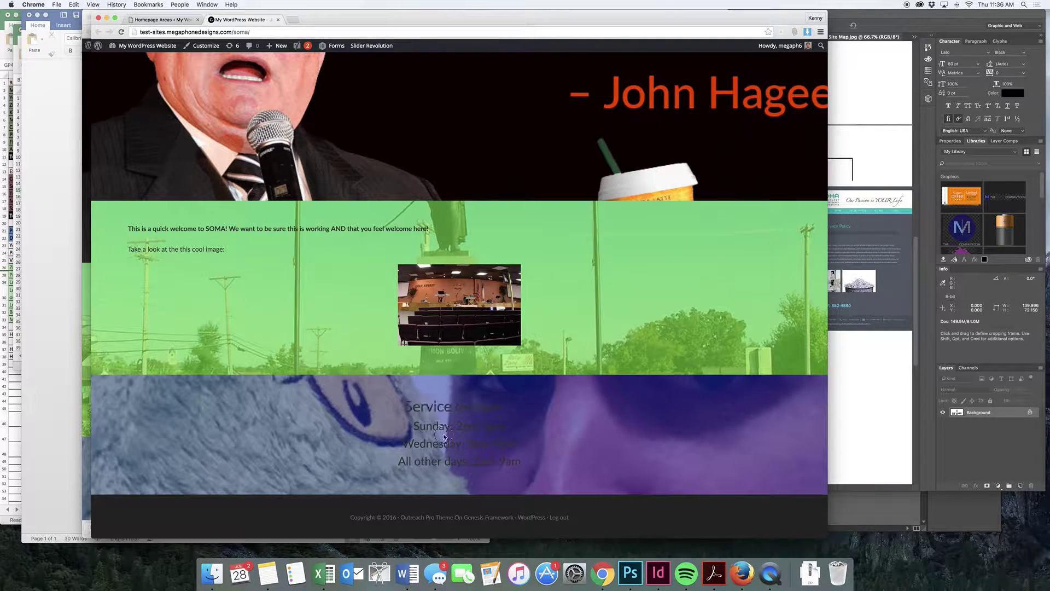
{"action": "scroll", "coordinate": [526, 436], "scroll_direction": "up", "scroll_amount": 3}
{"action": "scroll", "coordinate": [527, 436], "scroll_direction": "up", "scroll_amount": 2}
{"action": "scroll", "coordinate": [526, 436], "scroll_direction": "down", "scroll_amount": 6}
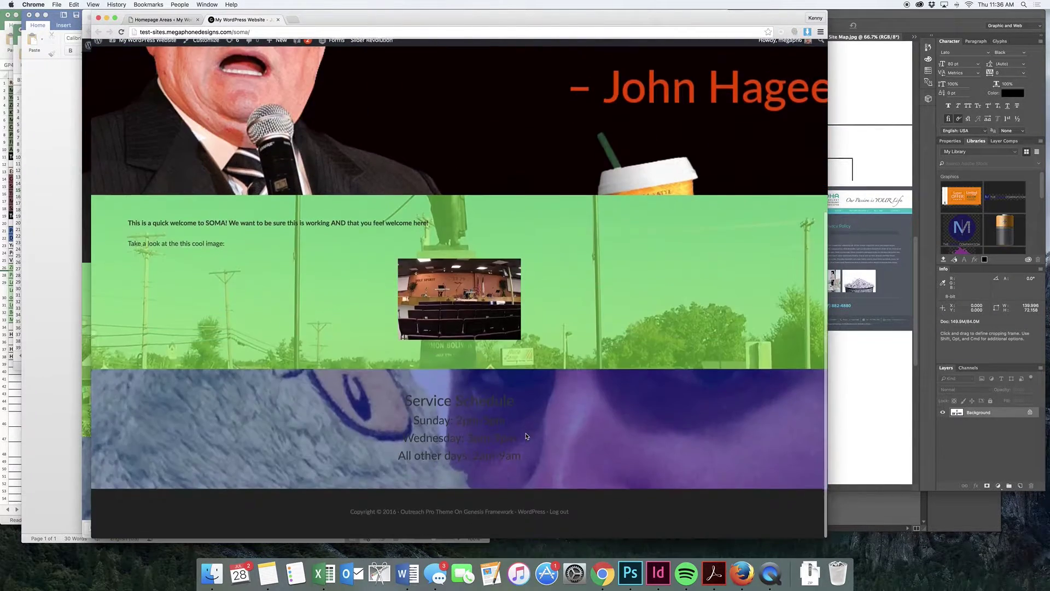
Return to the Homepage Areas list and open the form for a new homepage area in a separate tab.
{"action": "left_click", "coordinate": [169, 22]}
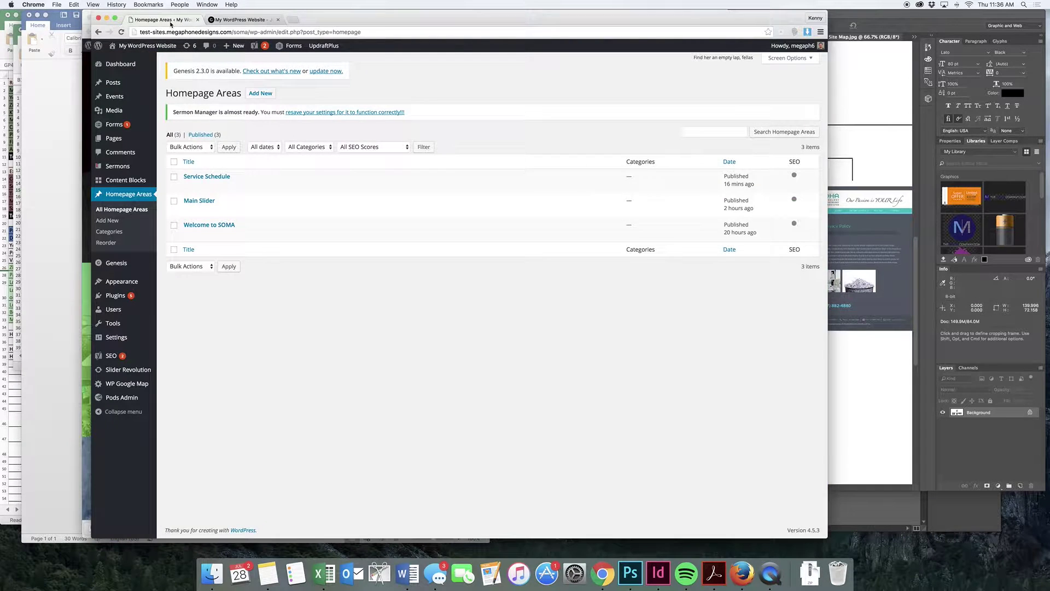
{"action": "left_click", "coordinate": [259, 96]}
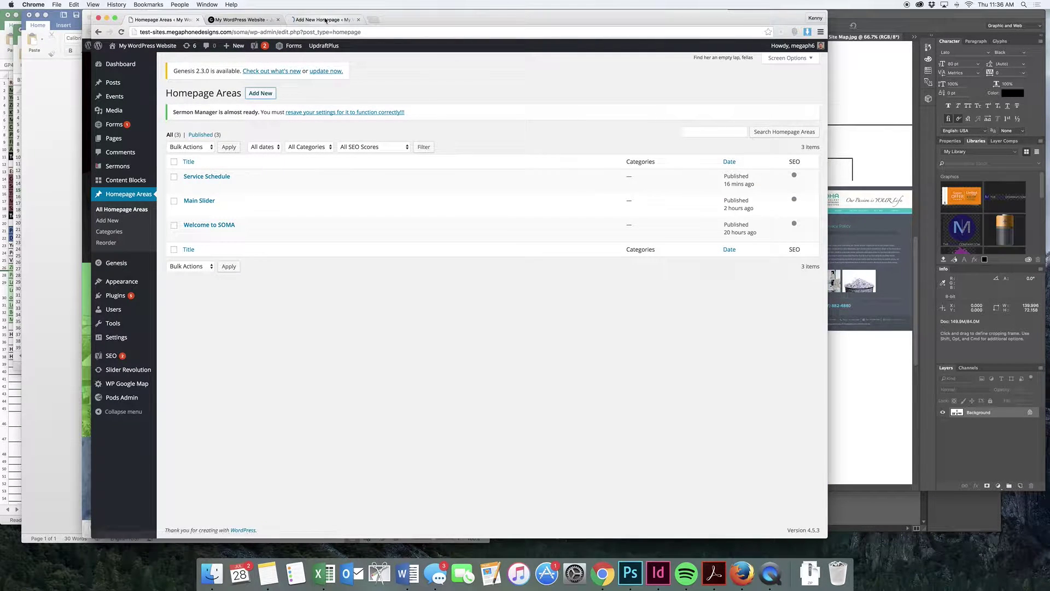
{"action": "left_click", "coordinate": [326, 21]}
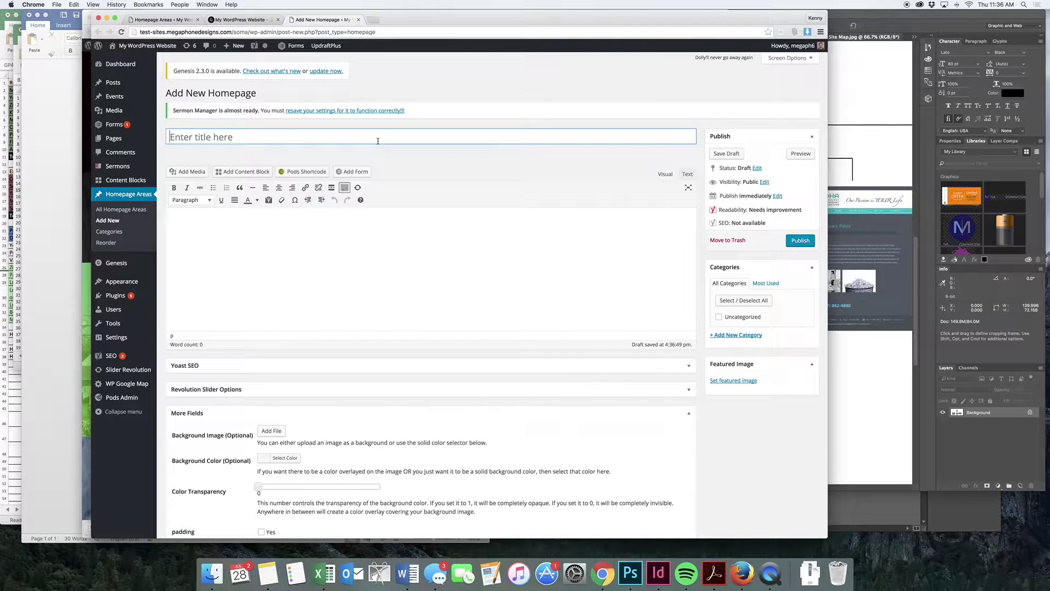
Title the new homepage area "About the Pastor" and enter the body lines "Here is a little info about the pastor:" and "He is cool.".
{"action": "type", "text": "About the Pastor"}
{"action": "left_click", "coordinate": [422, 266]}
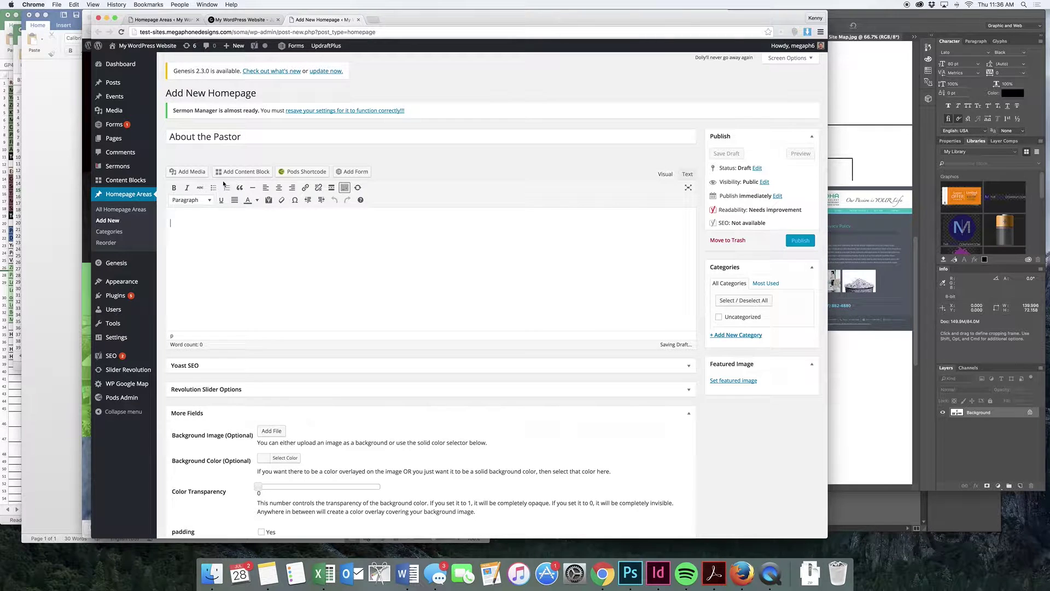
{"action": "type", "text": "Here"}
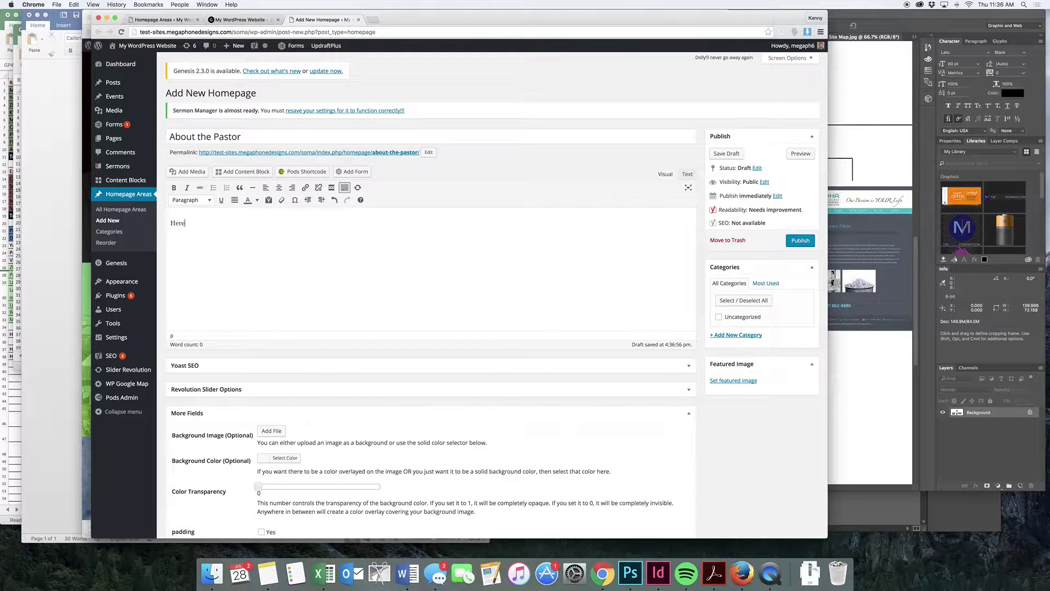
{"action": "type", "text": " is a little info about the pastor: "}
{"action": "type", "text": "He is cool."}
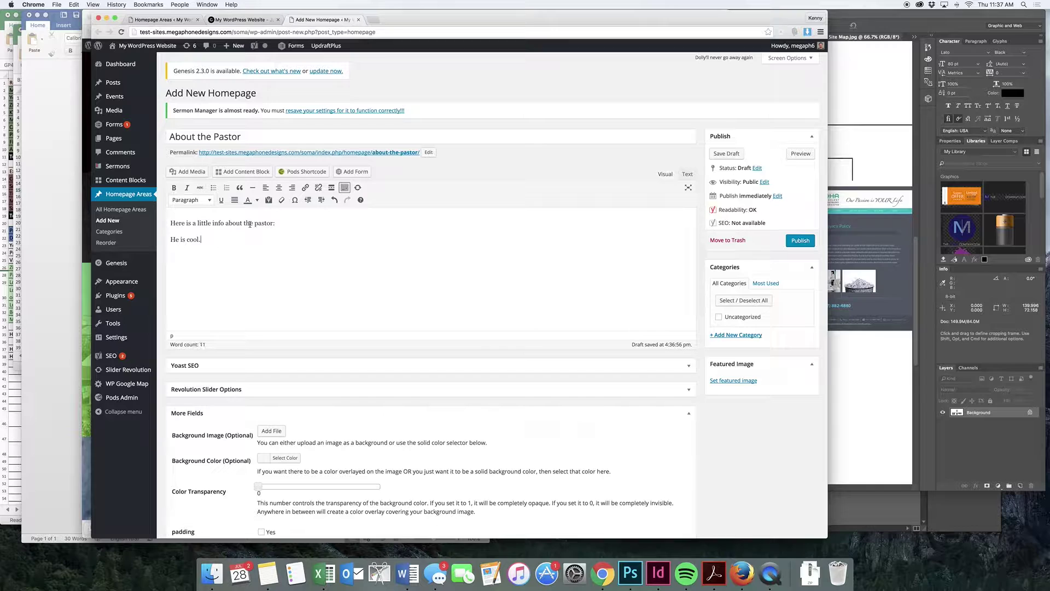
Format the line "Here is a little info about the pastor:" as Heading 1 and "He is cool." as Heading 2.
{"action": "triple_click", "coordinate": [249, 224]}
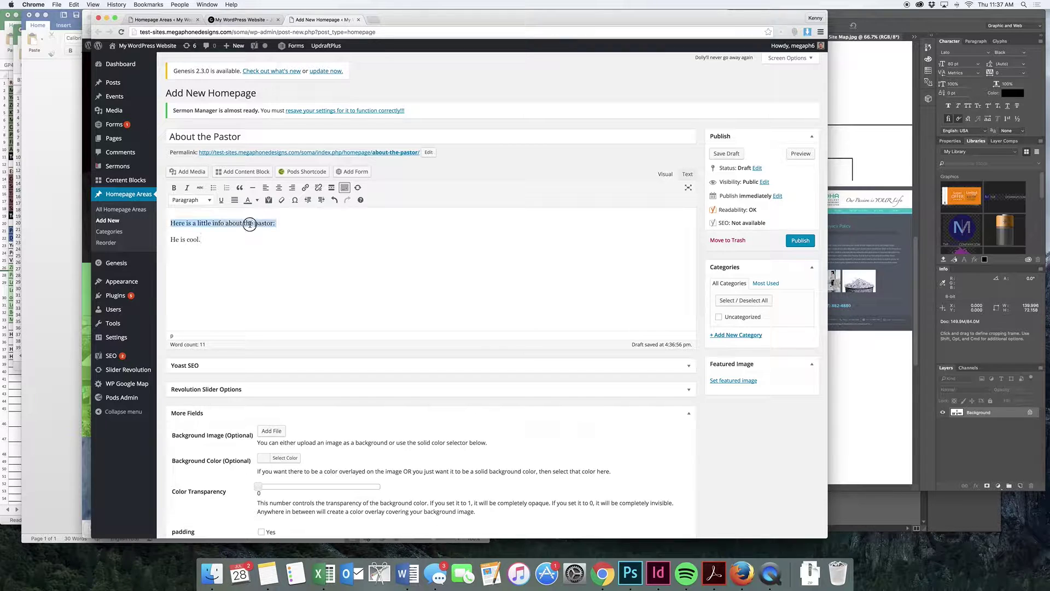
{"action": "left_click", "coordinate": [184, 200]}
{"action": "left_click", "coordinate": [208, 232]}
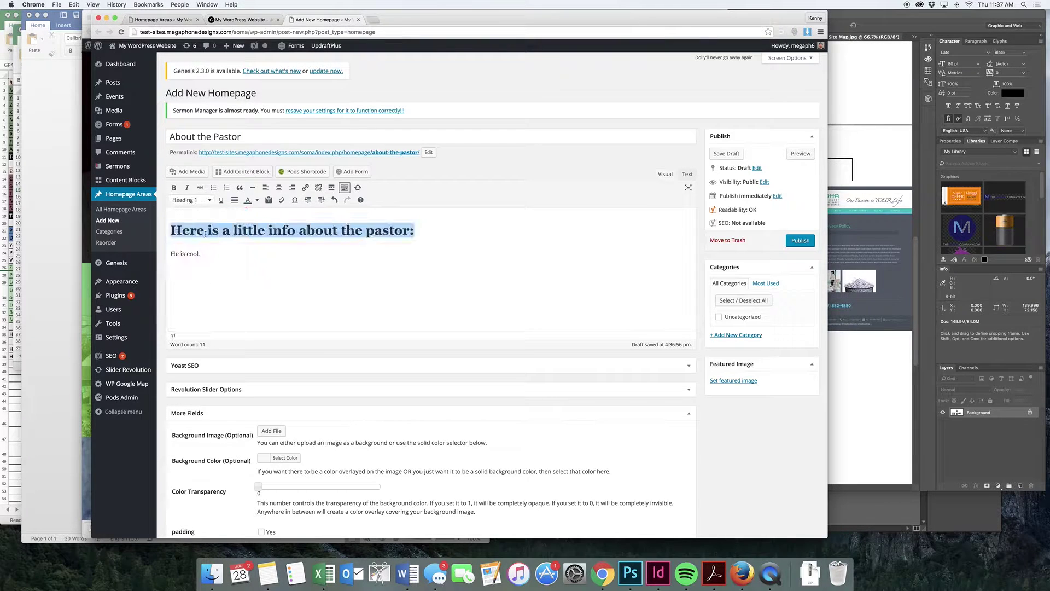
{"action": "left_click", "coordinate": [206, 253]}
{"action": "left_click_drag", "start_coordinate": [201, 253], "coordinate": [166, 251]}
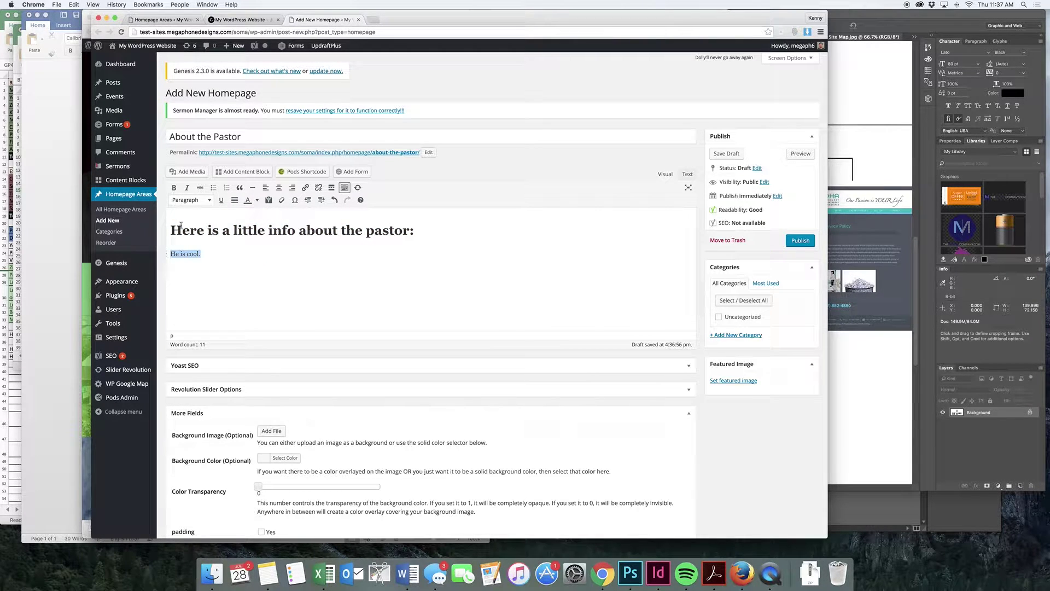
{"action": "left_click", "coordinate": [187, 204]}
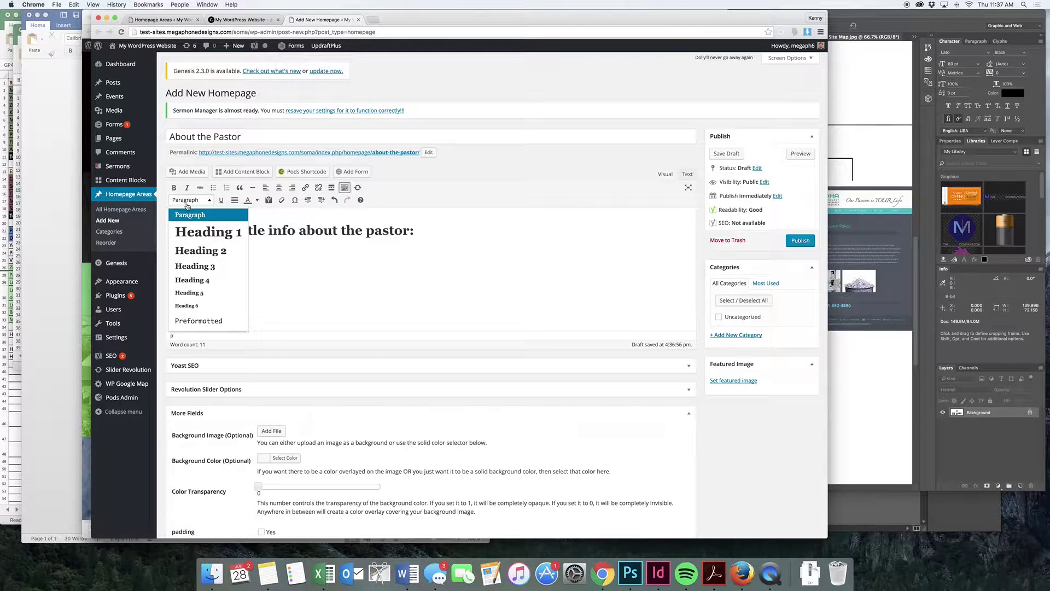
{"action": "left_click", "coordinate": [200, 250]}
Center both heading lines in the body of the About the Pastor area.
{"action": "left_click", "coordinate": [260, 257]}
{"action": "left_click_drag", "start_coordinate": [261, 257], "coordinate": [160, 218]}
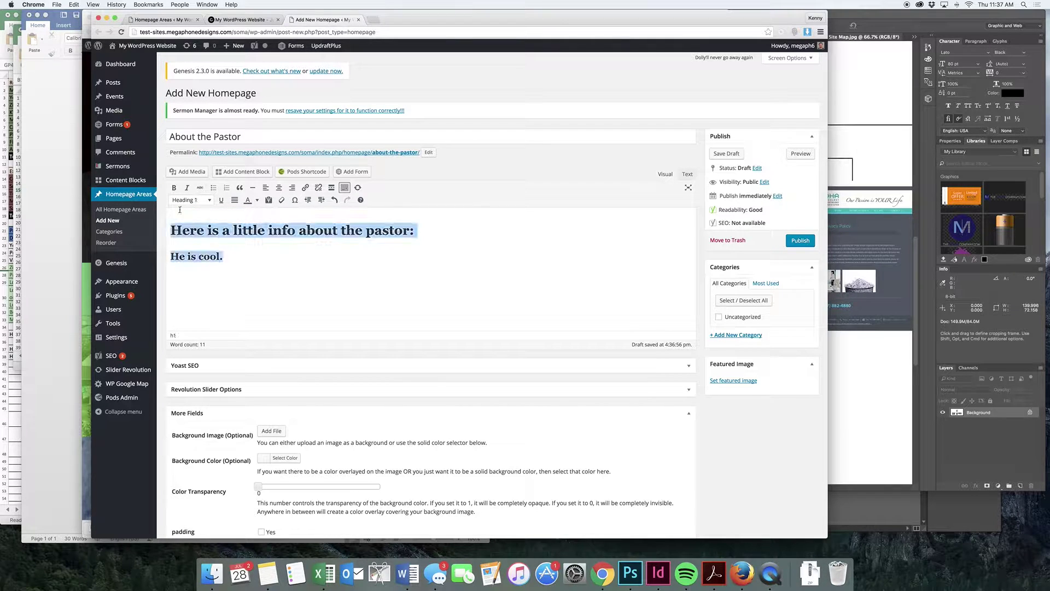
{"action": "left_click", "coordinate": [279, 188]}
{"action": "left_click", "coordinate": [471, 254]}
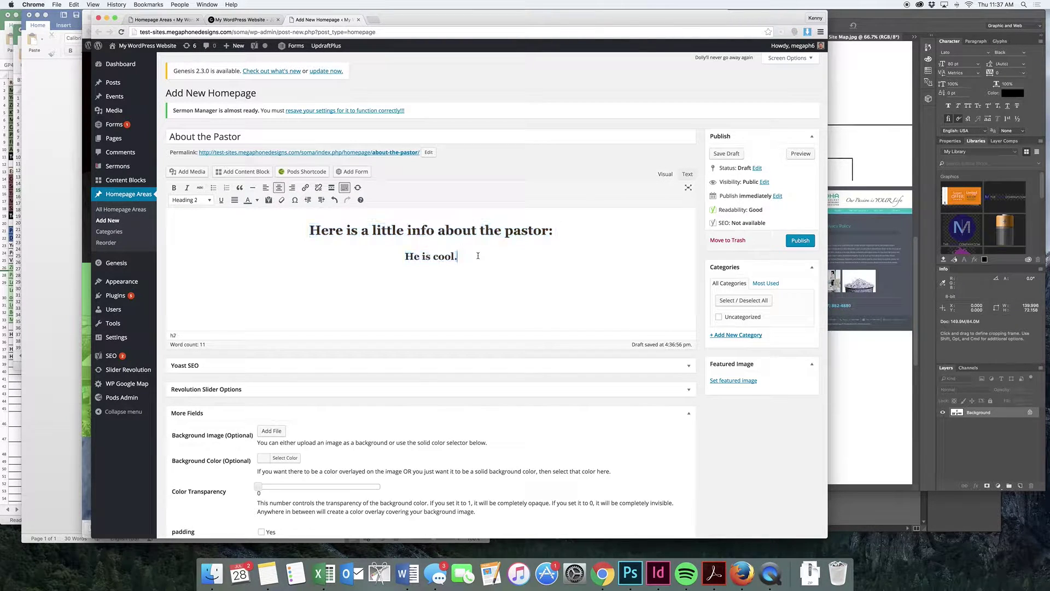
Upload colson.jpg from the Pictures folder as media for a new line below "He is cool.".
{"action": "key", "text": "Return"}
{"action": "left_click", "coordinate": [189, 171]}
{"action": "left_click", "coordinate": [208, 79]}
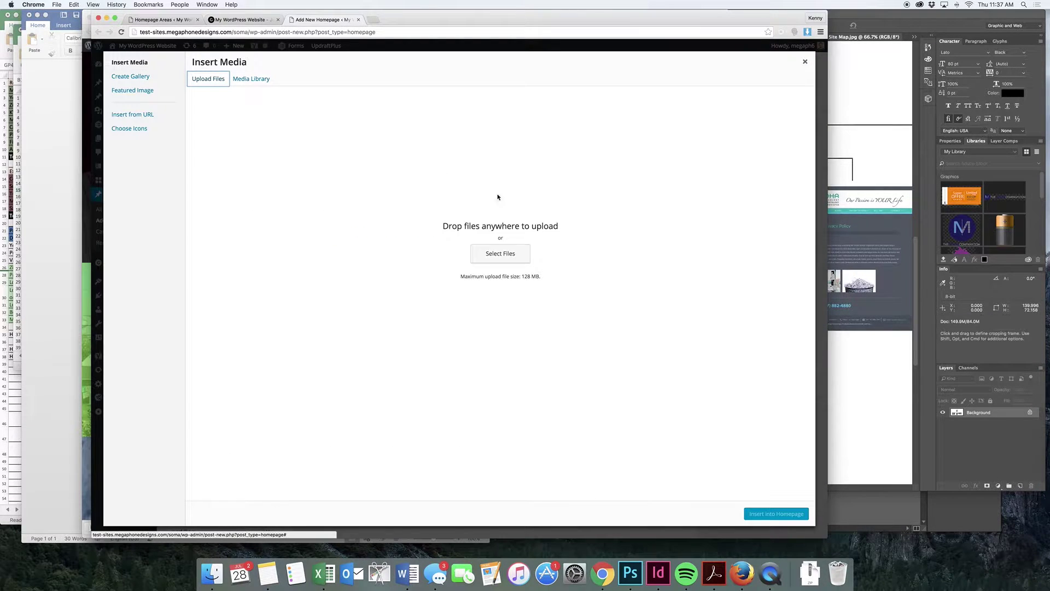
{"action": "left_click", "coordinate": [493, 253]}
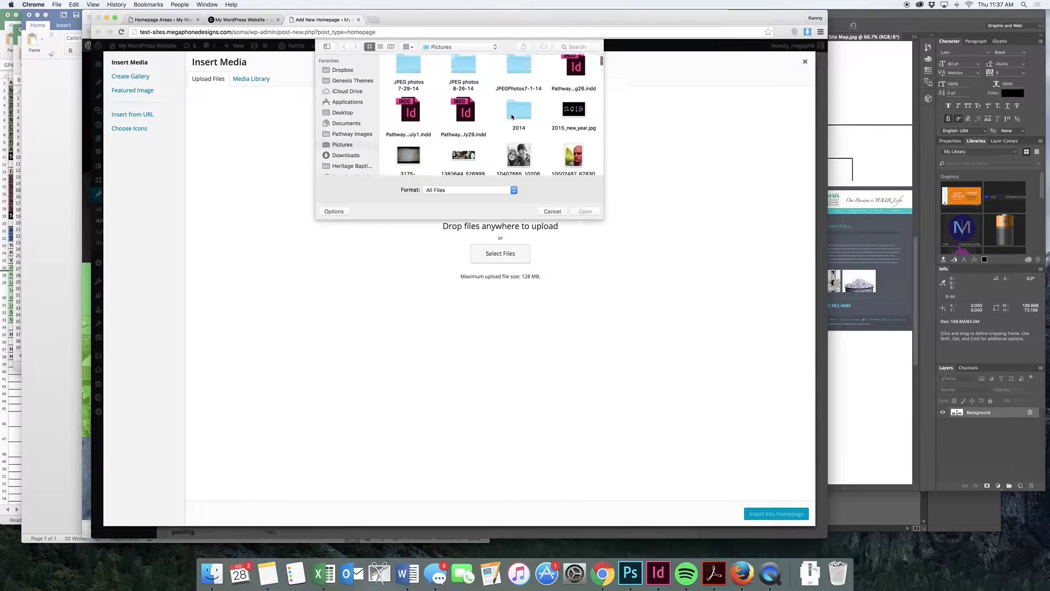
{"action": "scroll", "coordinate": [512, 116], "scroll_direction": "down", "scroll_amount": 10}
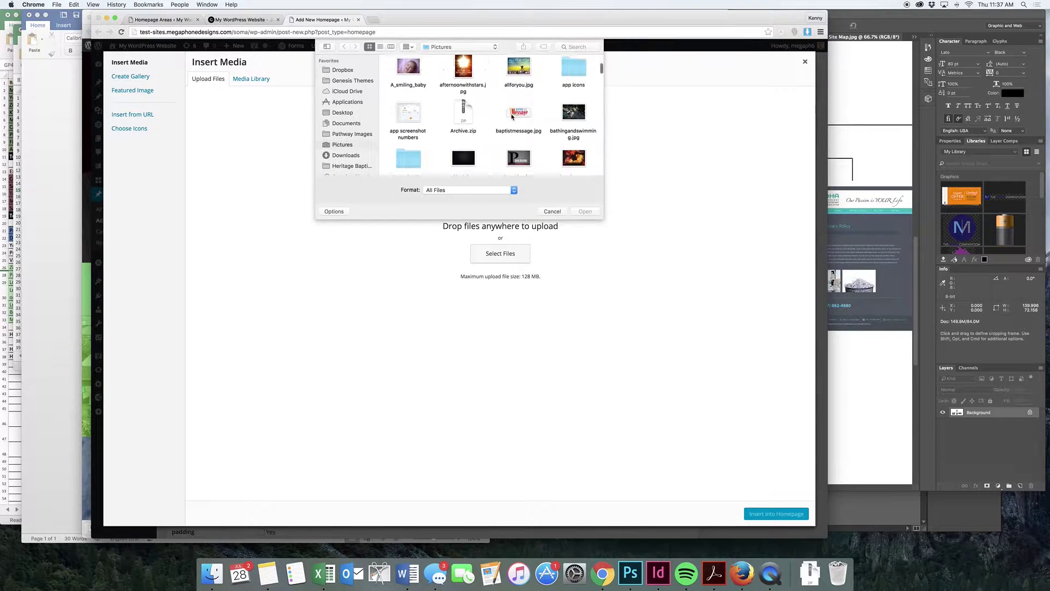
{"action": "scroll", "coordinate": [512, 117], "scroll_direction": "down", "scroll_amount": 10}
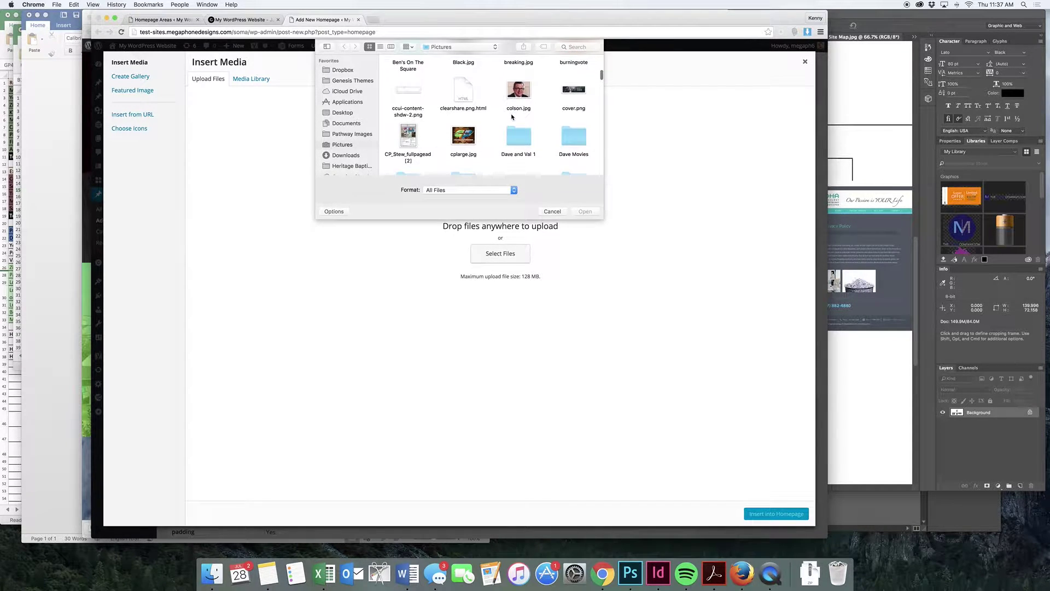
{"action": "double_click", "coordinate": [516, 94]}
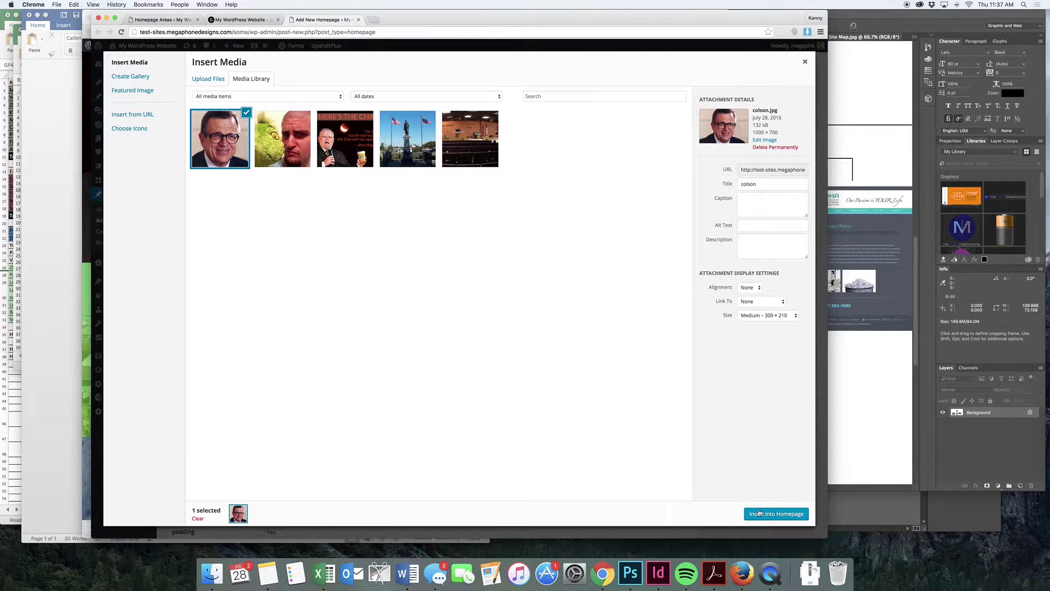
Set the uploaded photo's alignment to Center and insert it into the homepage area.
{"action": "left_click", "coordinate": [754, 289]}
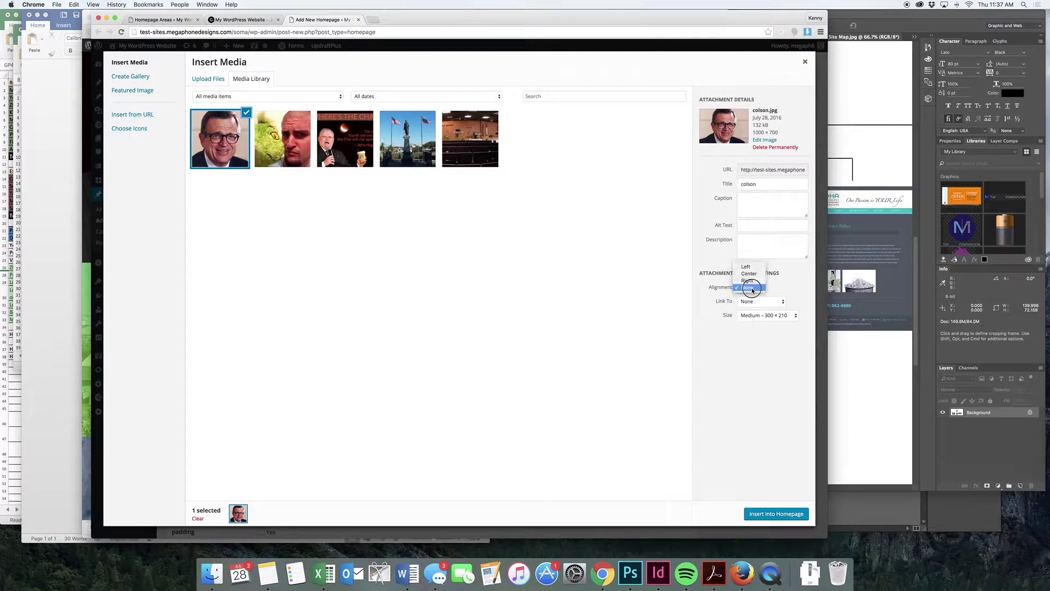
{"action": "left_click", "coordinate": [749, 268]}
{"action": "left_click", "coordinate": [797, 516]}
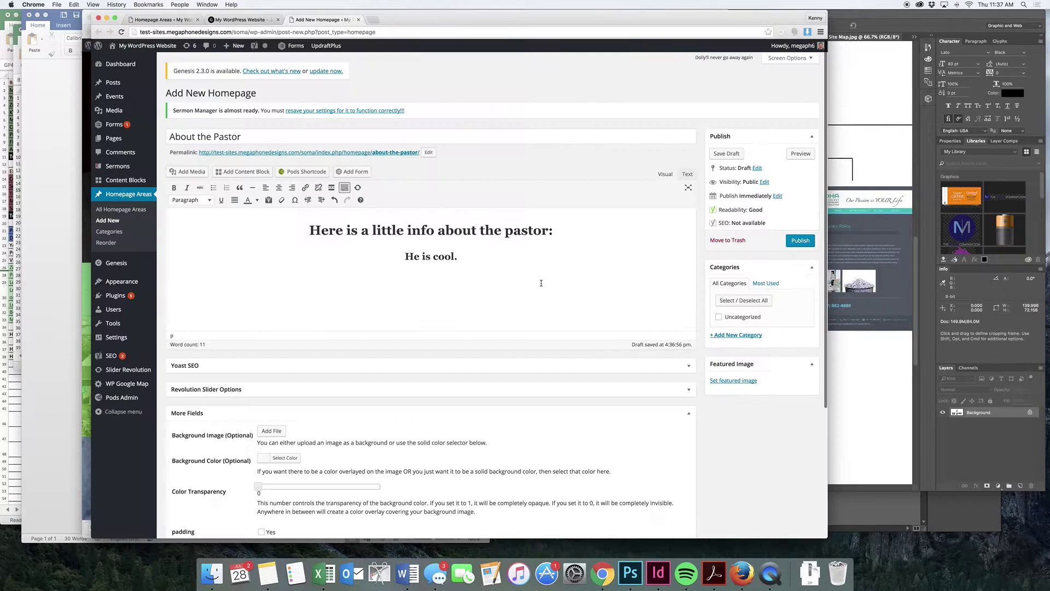
Upload afternoonwithstars.jpg from the Pictures folder and attach it as the area's background image.
{"action": "scroll", "coordinate": [575, 294], "scroll_direction": "down", "scroll_amount": 3}
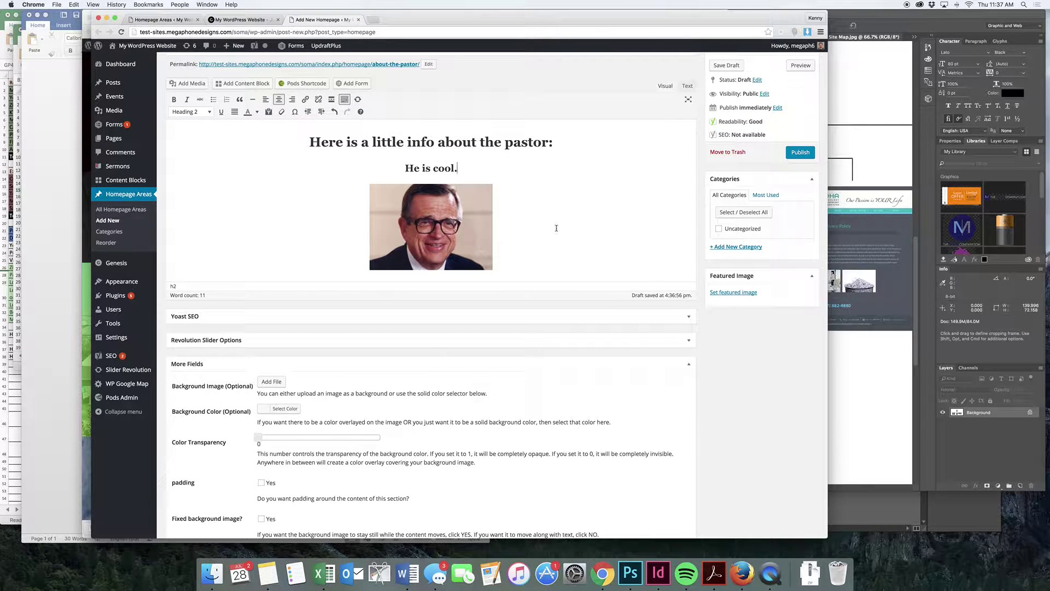
{"action": "scroll", "coordinate": [557, 228], "scroll_direction": "down", "scroll_amount": 2}
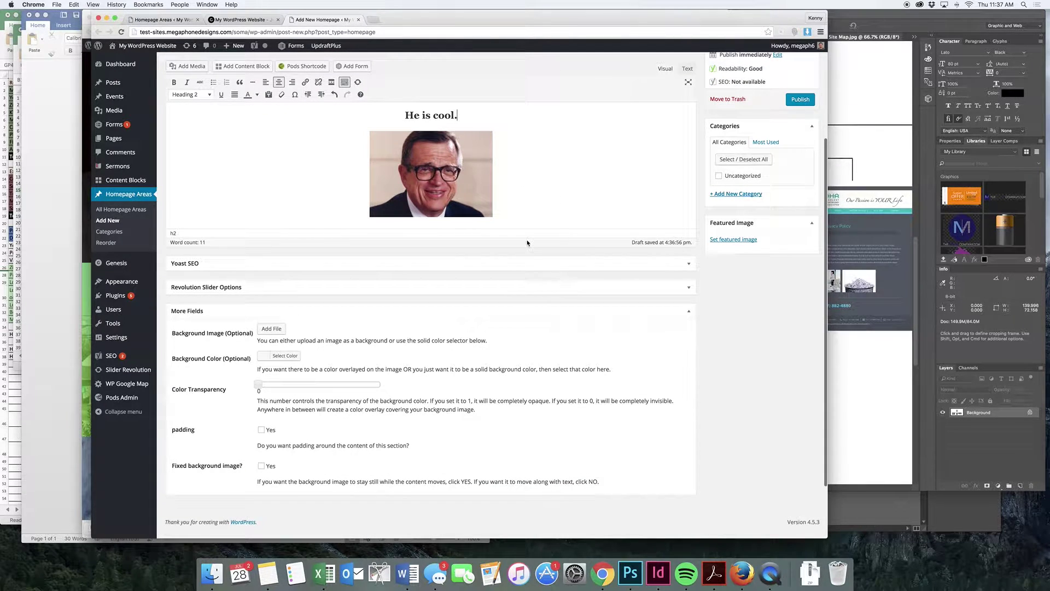
{"action": "scroll", "coordinate": [528, 242], "scroll_direction": "up", "scroll_amount": 5}
{"action": "left_click", "coordinate": [544, 284]}
{"action": "scroll", "coordinate": [544, 283], "scroll_direction": "down", "scroll_amount": 6}
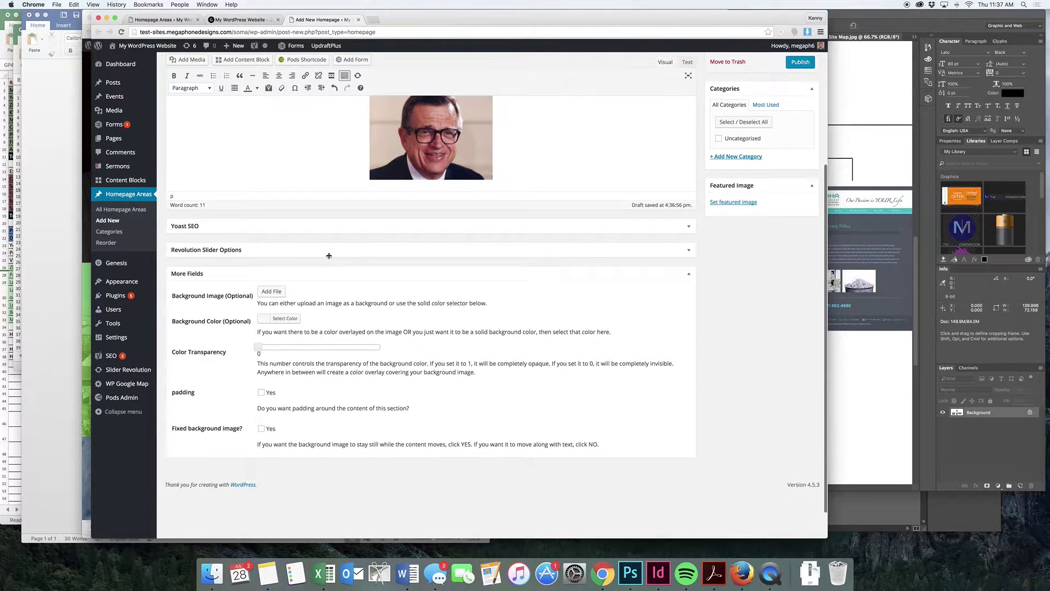
{"action": "left_click", "coordinate": [279, 293]}
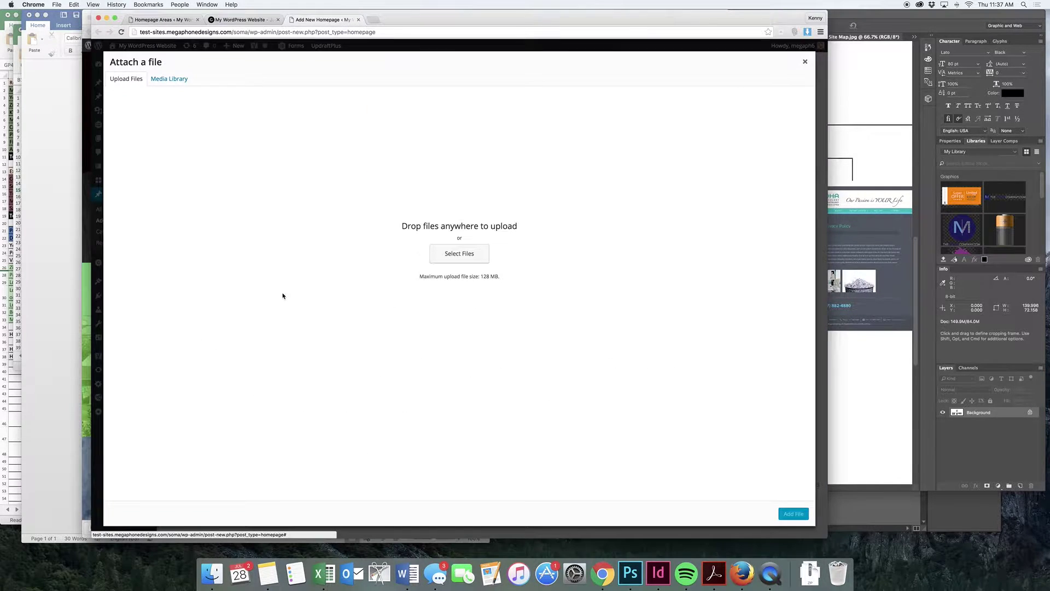
{"action": "left_click", "coordinate": [454, 255]}
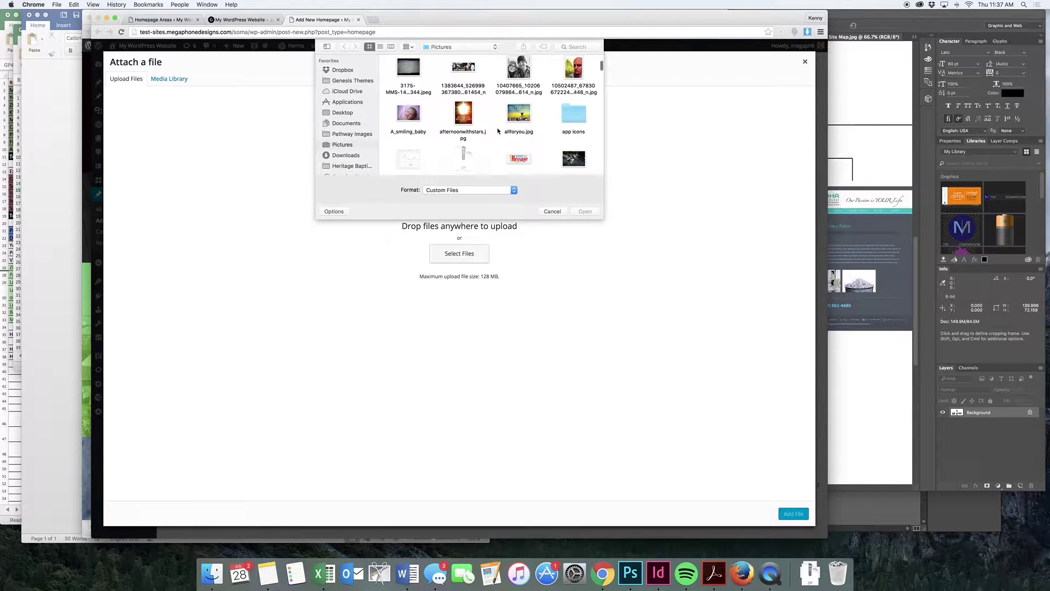
{"action": "double_click", "coordinate": [462, 112]}
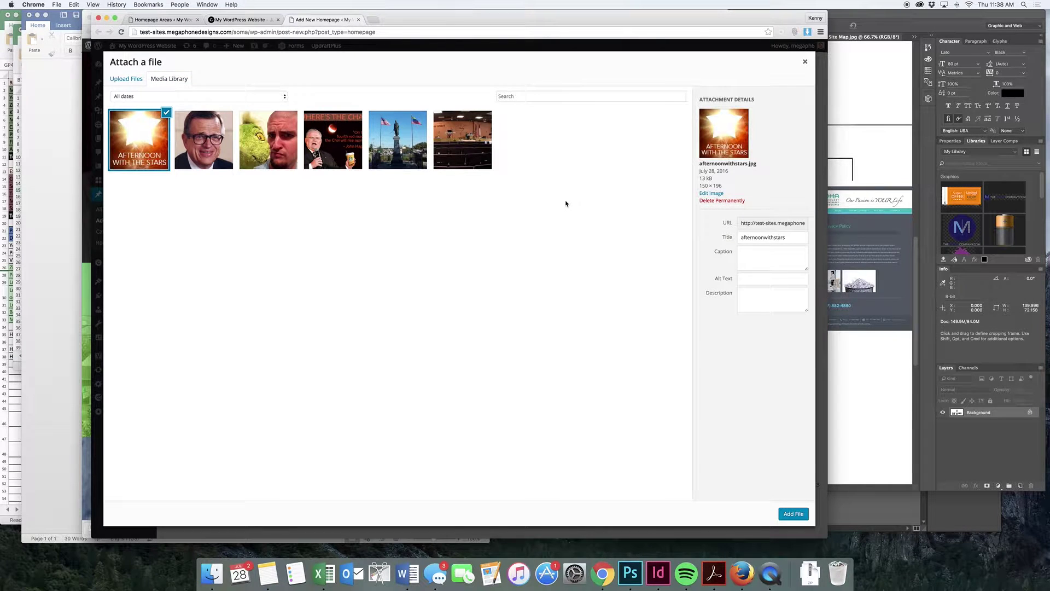
{"action": "left_click", "coordinate": [795, 514]}
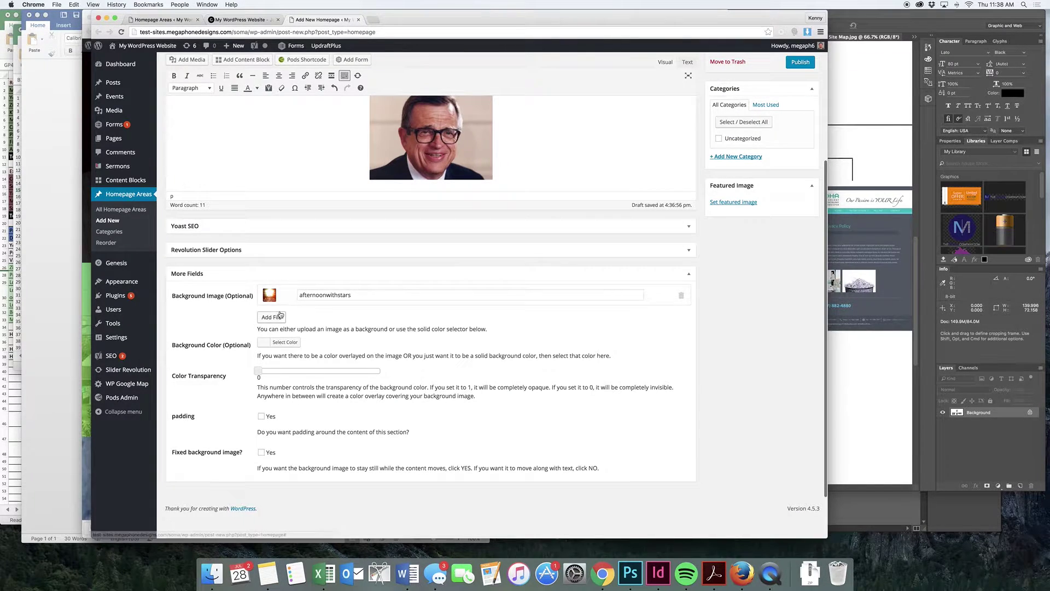
Choose an orange background color to overlay on the area's background image.
{"action": "scroll", "coordinate": [294, 304], "scroll_direction": "down", "scroll_amount": 1}
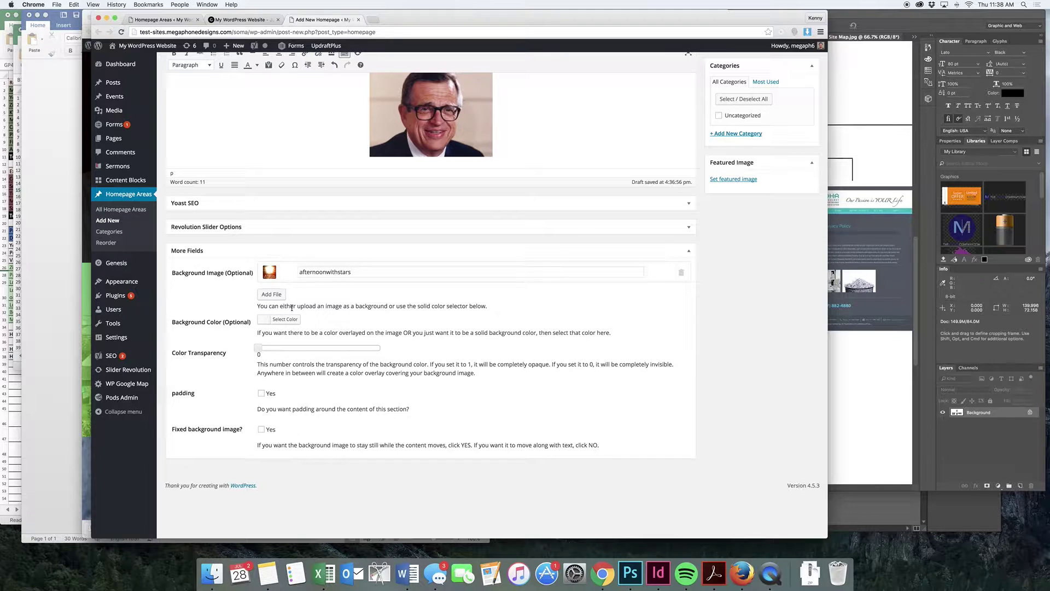
{"action": "left_click", "coordinate": [290, 322]}
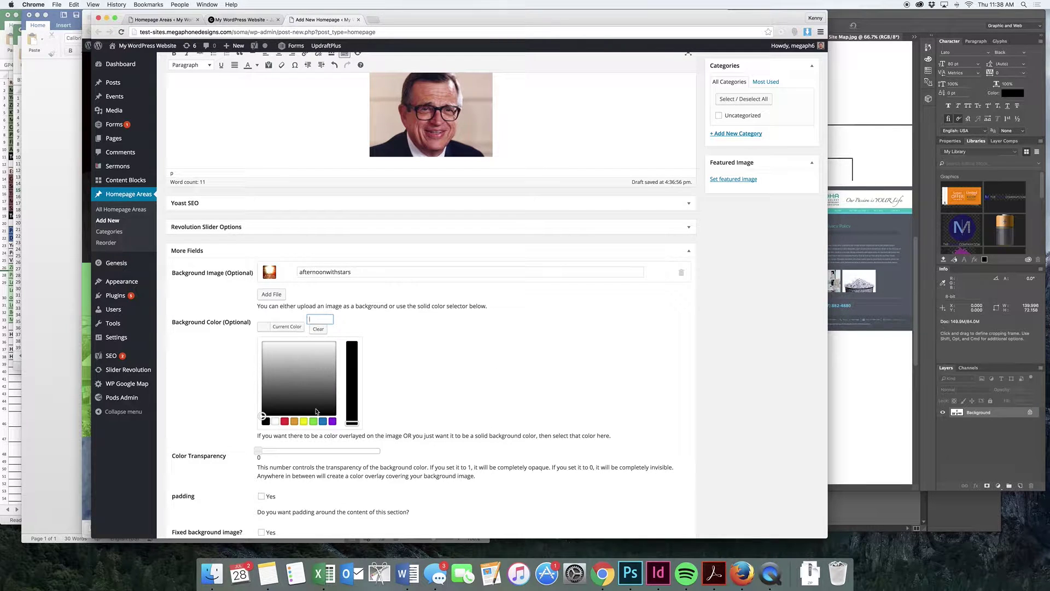
{"action": "left_click", "coordinate": [314, 360]}
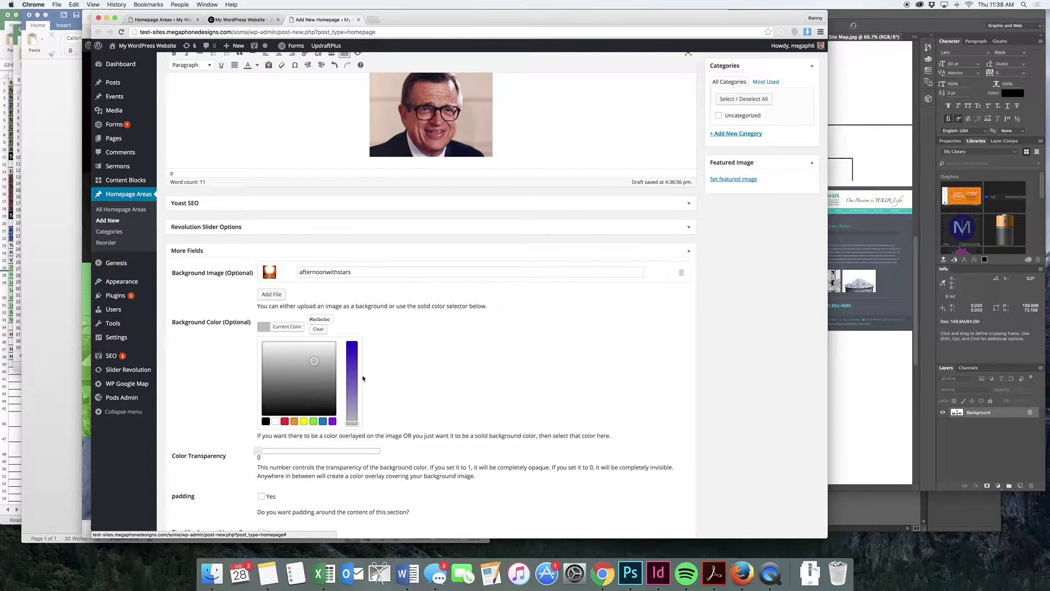
{"action": "left_click_drag", "start_coordinate": [355, 380], "coordinate": [265, 345]}
{"action": "left_click", "coordinate": [293, 358]}
{"action": "left_click", "coordinate": [367, 332]}
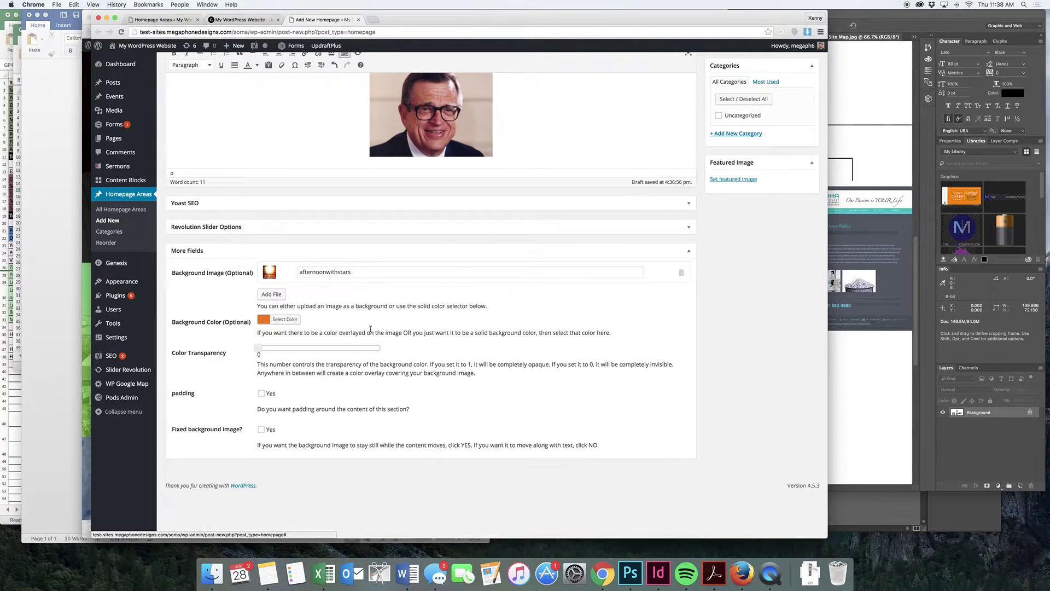
Set the background color's transparency to 0.4.
{"action": "left_click", "coordinate": [261, 349]}
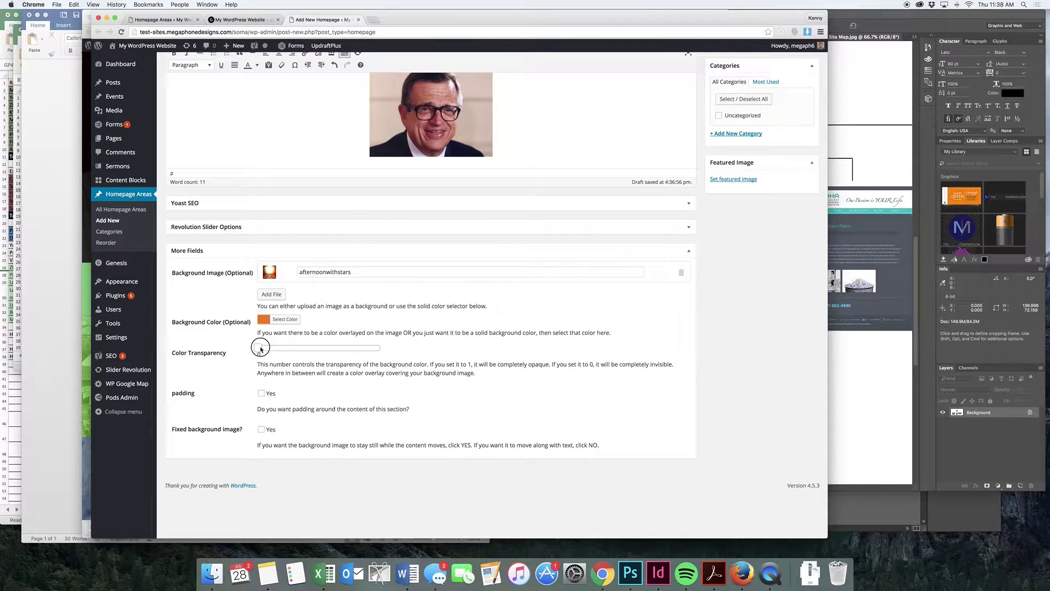
{"action": "left_click_drag", "start_coordinate": [261, 349], "coordinate": [330, 348]}
{"action": "left_click_drag", "start_coordinate": [329, 348], "coordinate": [311, 349]}
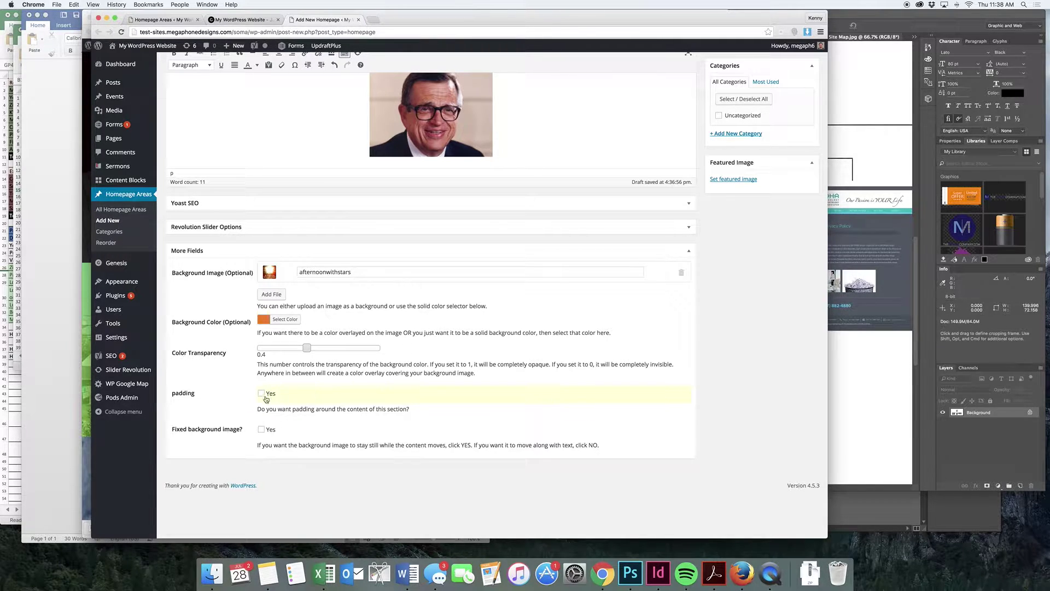
Check the spacing of the existing sections on the live homepage, and enable padding for the About the Pastor area.
{"action": "scroll", "coordinate": [302, 390], "scroll_direction": "up", "scroll_amount": 5}
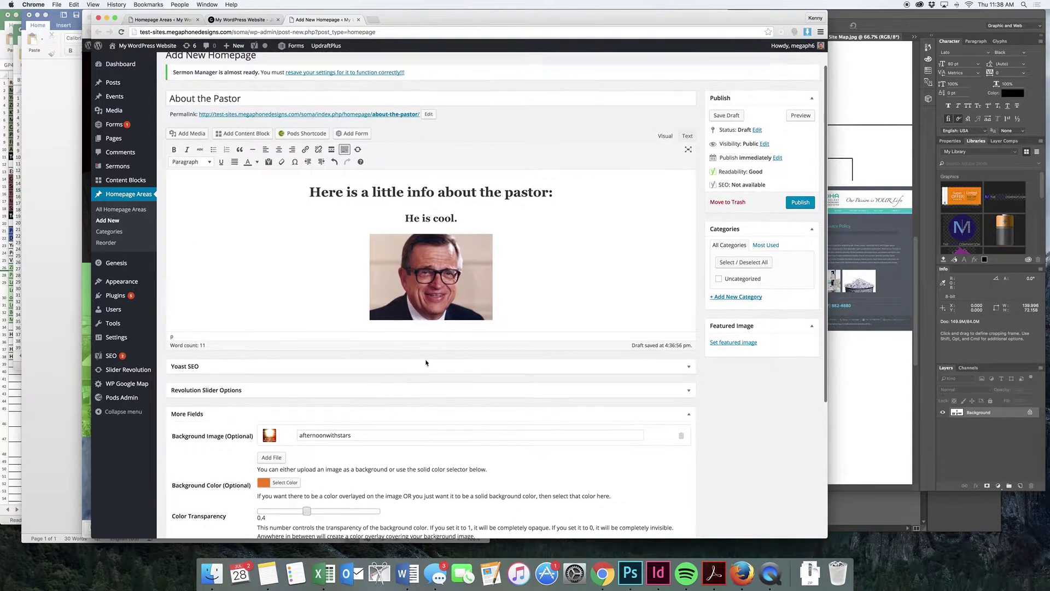
{"action": "left_click", "coordinate": [256, 21]}
{"action": "scroll", "coordinate": [443, 191], "scroll_direction": "up", "scroll_amount": 5}
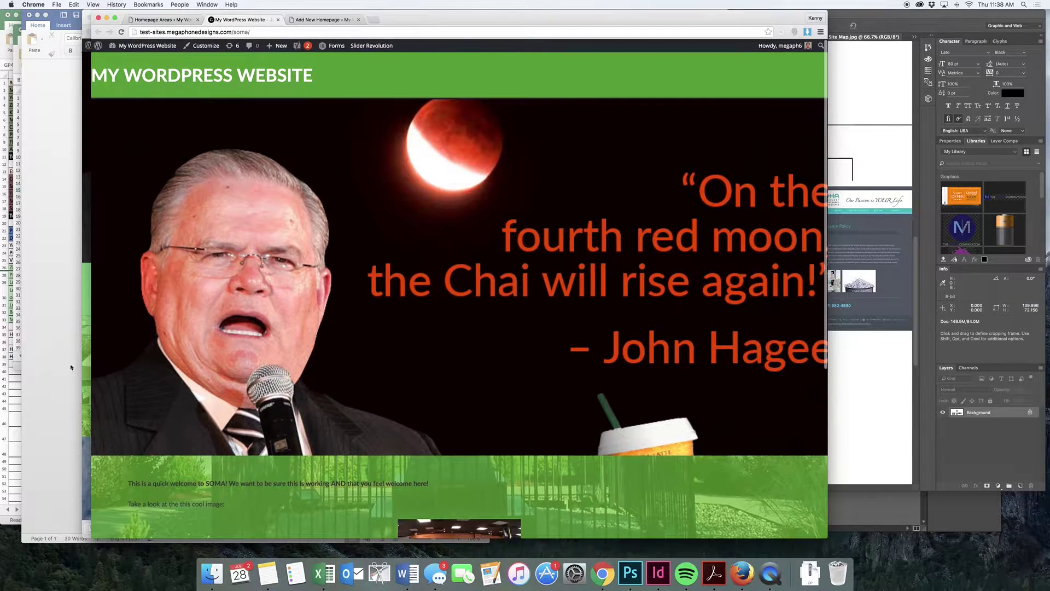
{"action": "scroll", "coordinate": [526, 198], "scroll_direction": "down", "scroll_amount": 4}
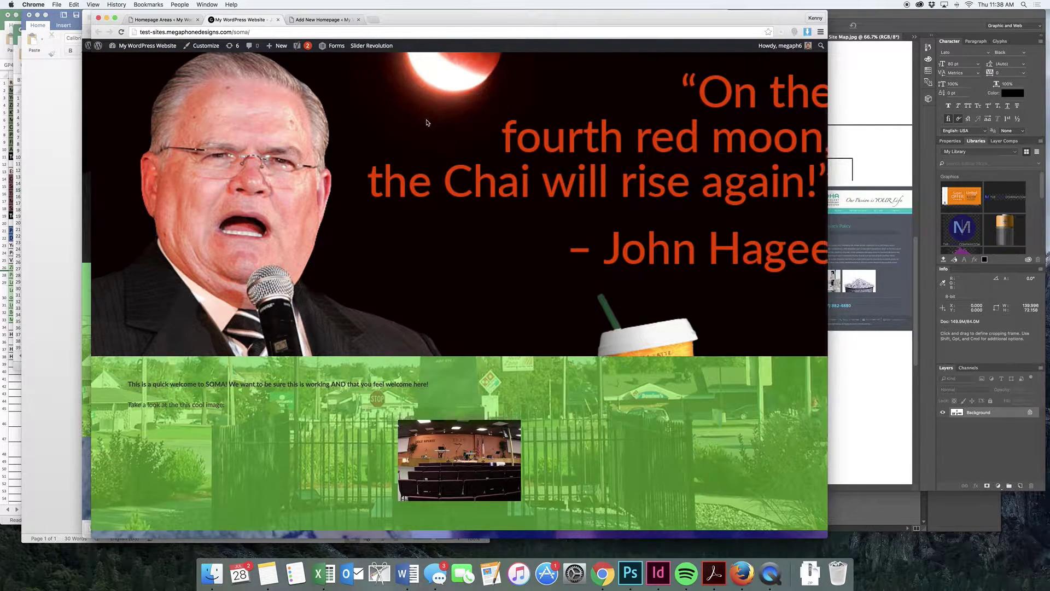
{"action": "left_click", "coordinate": [323, 21]}
{"action": "scroll", "coordinate": [360, 255], "scroll_direction": "down", "scroll_amount": 6}
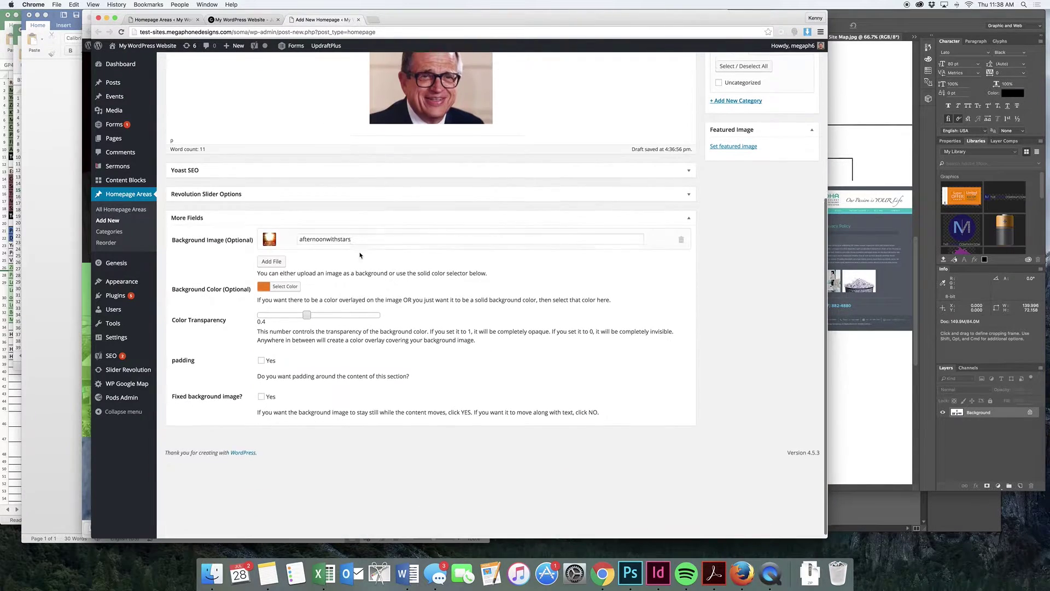
{"action": "left_click", "coordinate": [262, 357]}
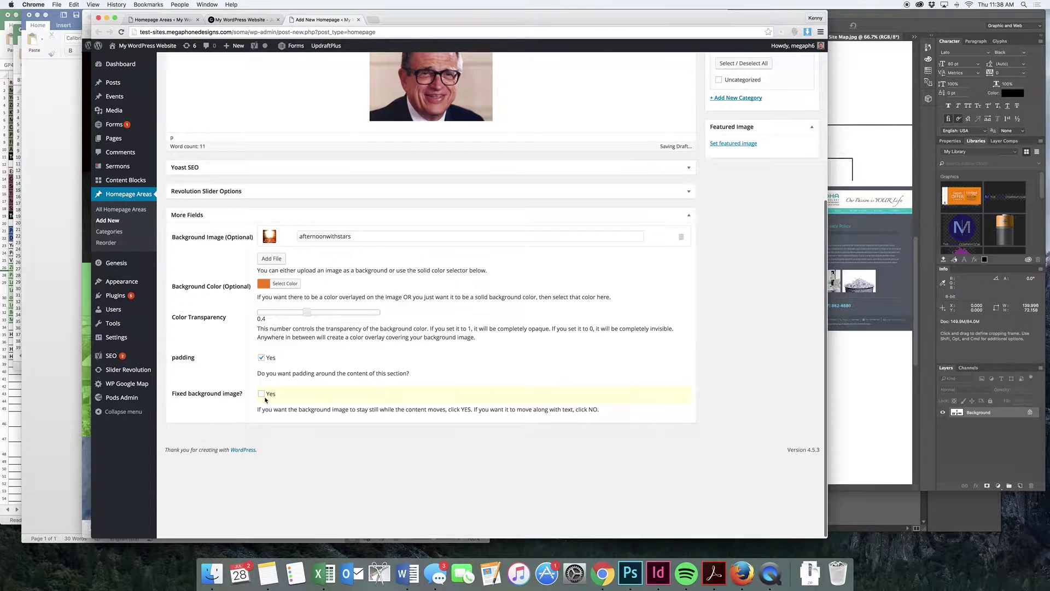
Compare the background movement of the live homepage sections, enable the fixed background image for About the Pastor, and publish the area.
{"action": "left_click", "coordinate": [246, 19]}
{"action": "scroll", "coordinate": [497, 185], "scroll_direction": "down", "scroll_amount": 5}
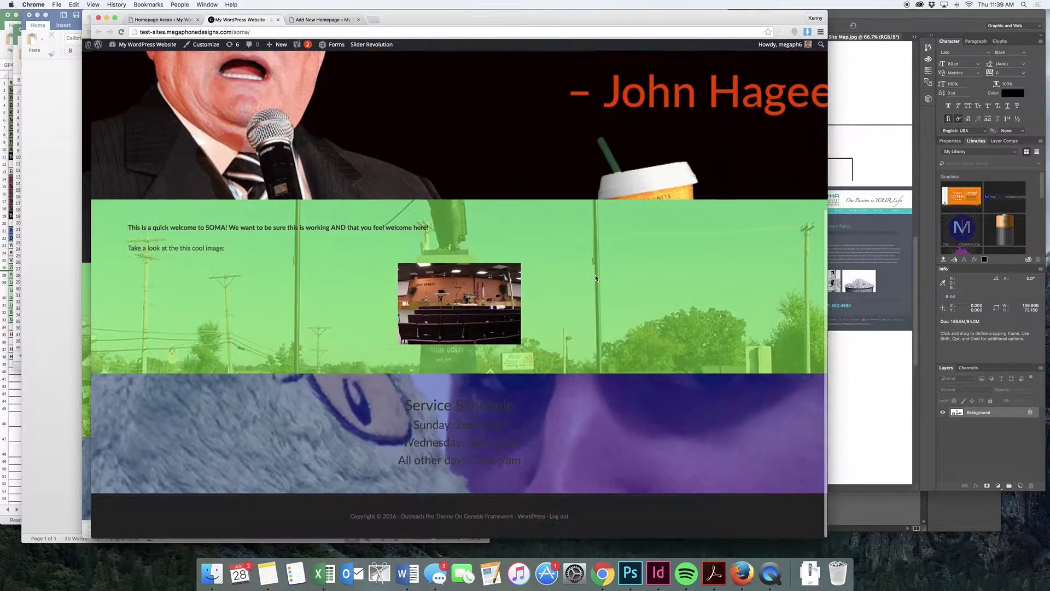
{"action": "scroll", "coordinate": [586, 418], "scroll_direction": "up", "scroll_amount": 1}
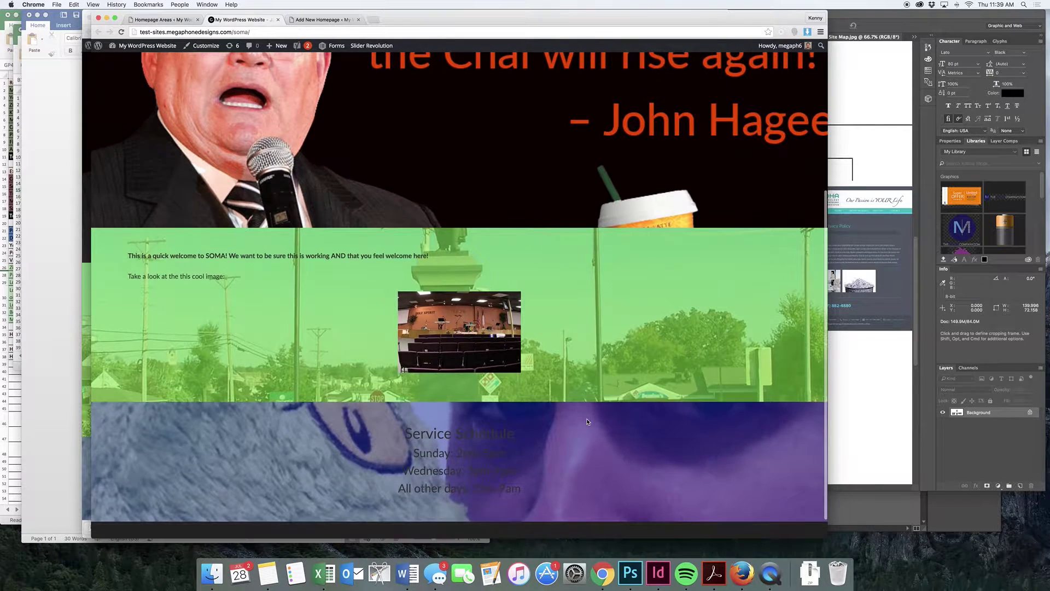
{"action": "scroll", "coordinate": [586, 418], "scroll_direction": "down", "scroll_amount": 2}
{"action": "left_click", "coordinate": [330, 22]}
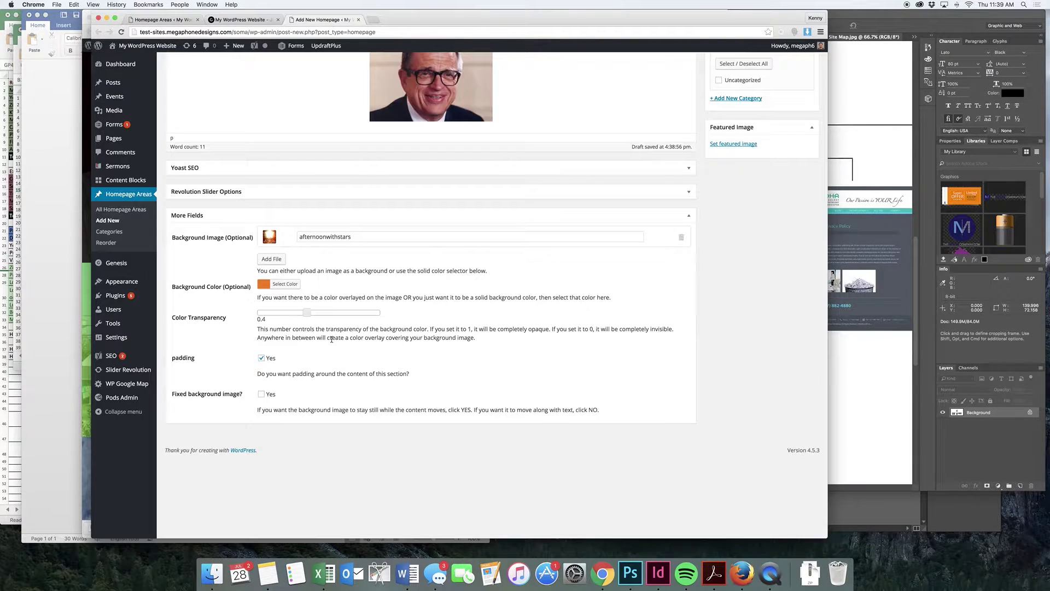
{"action": "left_click", "coordinate": [268, 395]}
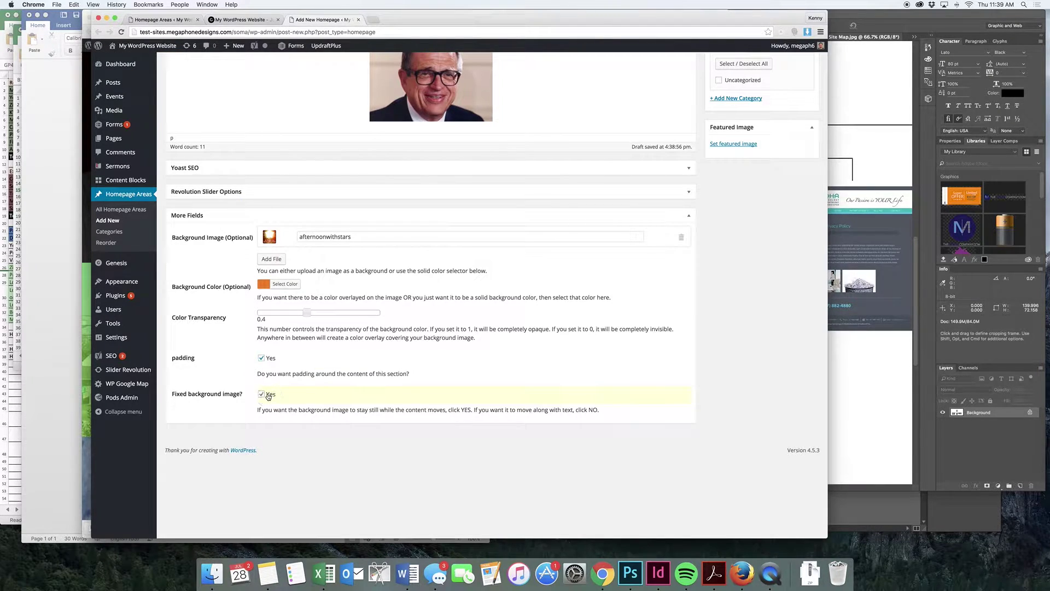
{"action": "key", "text": "cmd+r"}
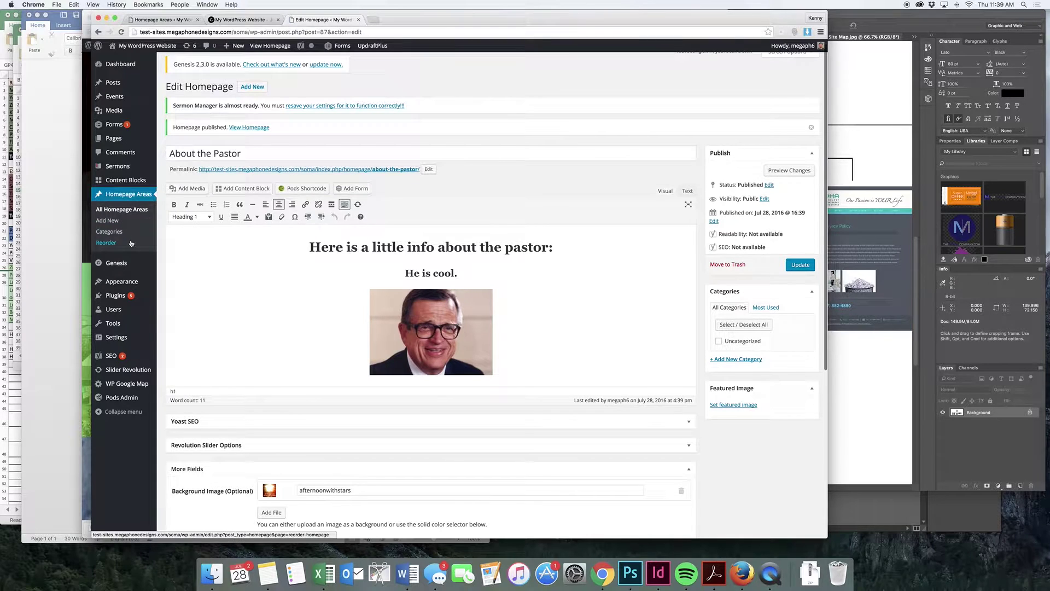
Reorder the homepage areas so About the Pastor sits between Welcome to SOMA and Service Schedule.
{"action": "left_click", "coordinate": [131, 245]}
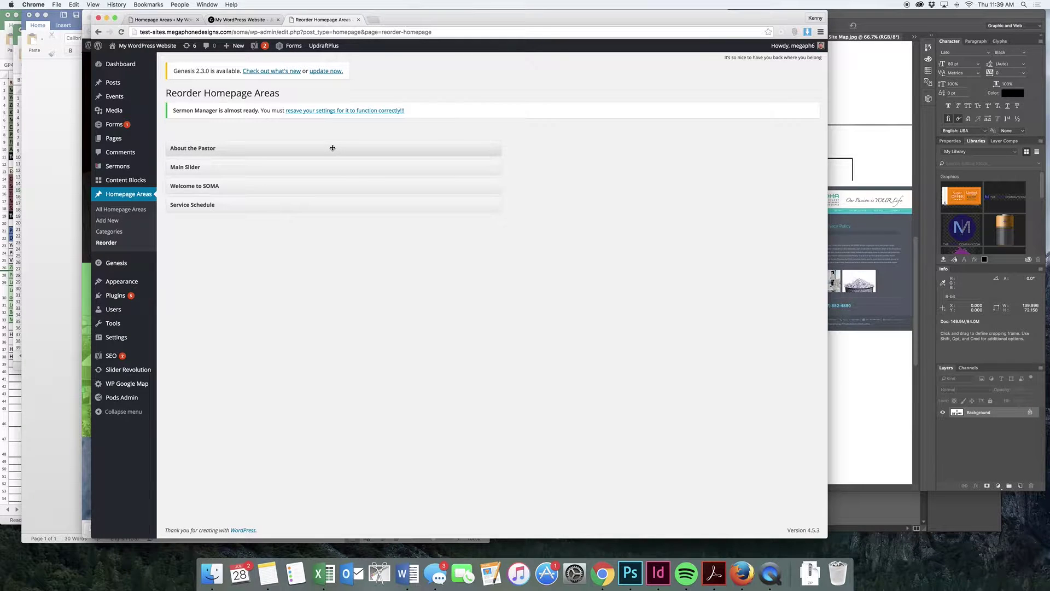
{"action": "left_click_drag", "start_coordinate": [332, 147], "coordinate": [334, 190]}
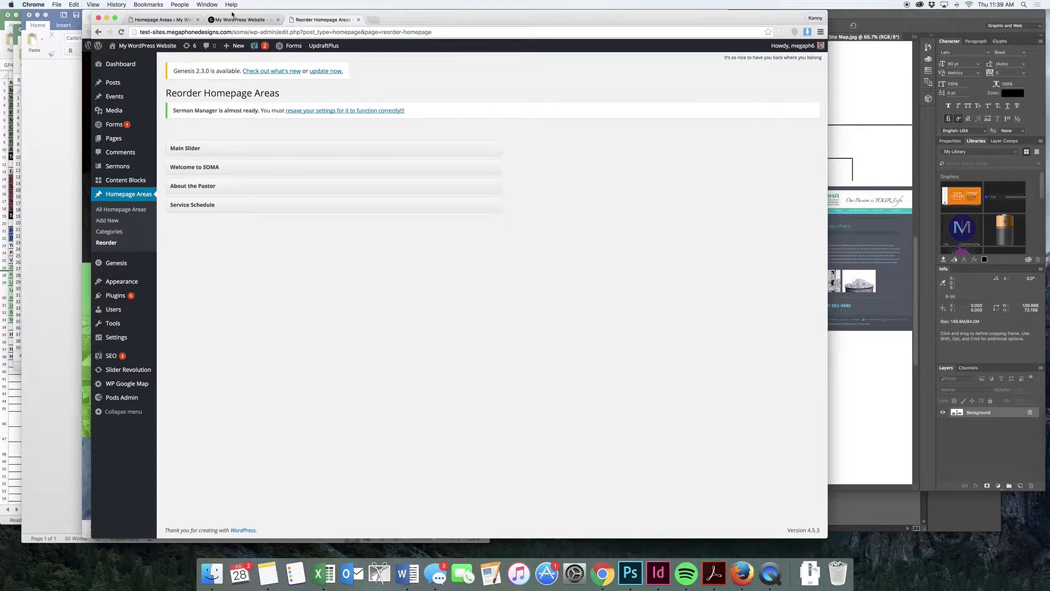
Reload the live homepage and view the About the Pastor section in its new place.
{"action": "left_click", "coordinate": [235, 19]}
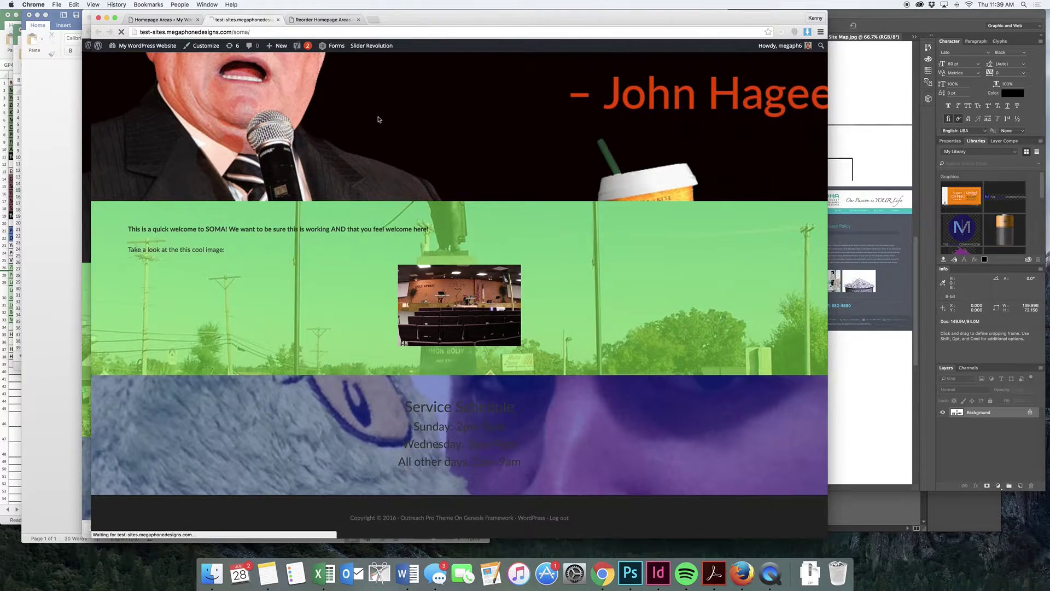
{"action": "scroll", "coordinate": [640, 160], "scroll_direction": "down", "scroll_amount": 10}
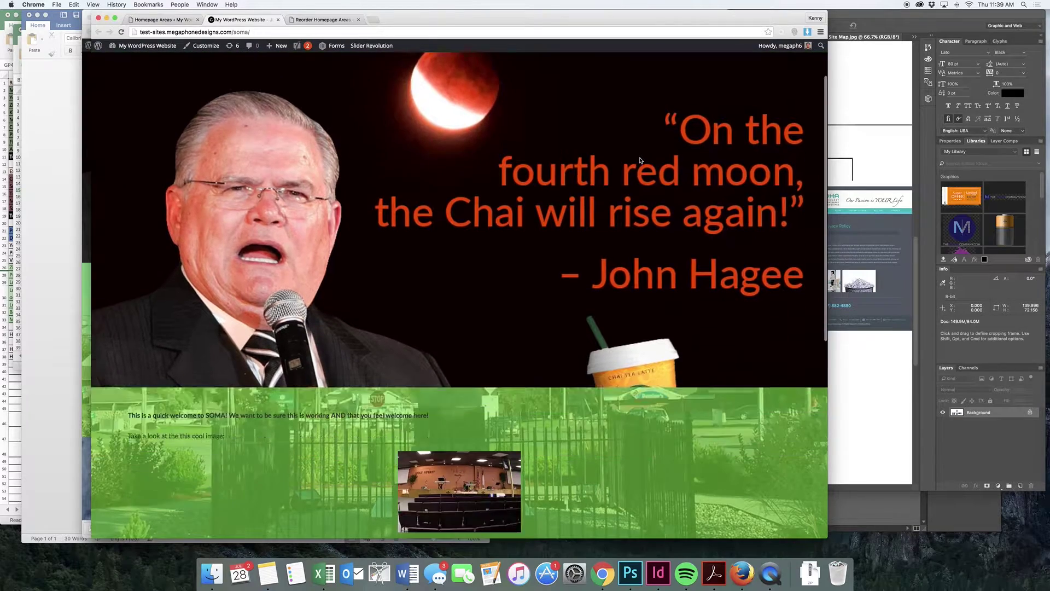
{"action": "scroll", "coordinate": [640, 161], "scroll_direction": "down", "scroll_amount": 5}
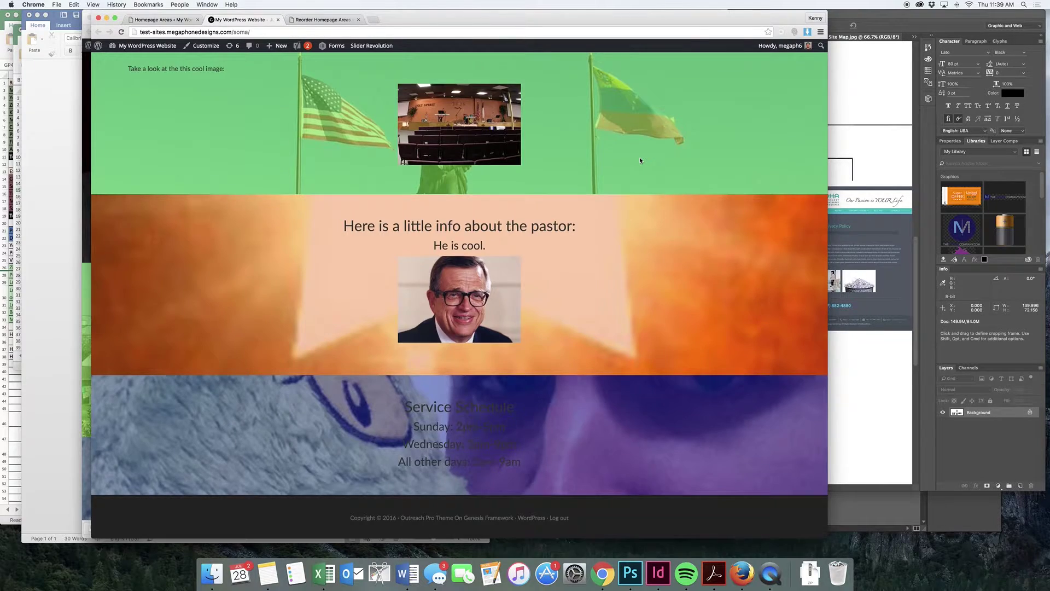
Review the live homepage sections and check how they adapt by narrowing the browser window to phone width and widening it again.
{"action": "scroll", "coordinate": [640, 160], "scroll_direction": "up", "scroll_amount": 15}
{"action": "scroll", "coordinate": [640, 160], "scroll_direction": "down", "scroll_amount": 12}
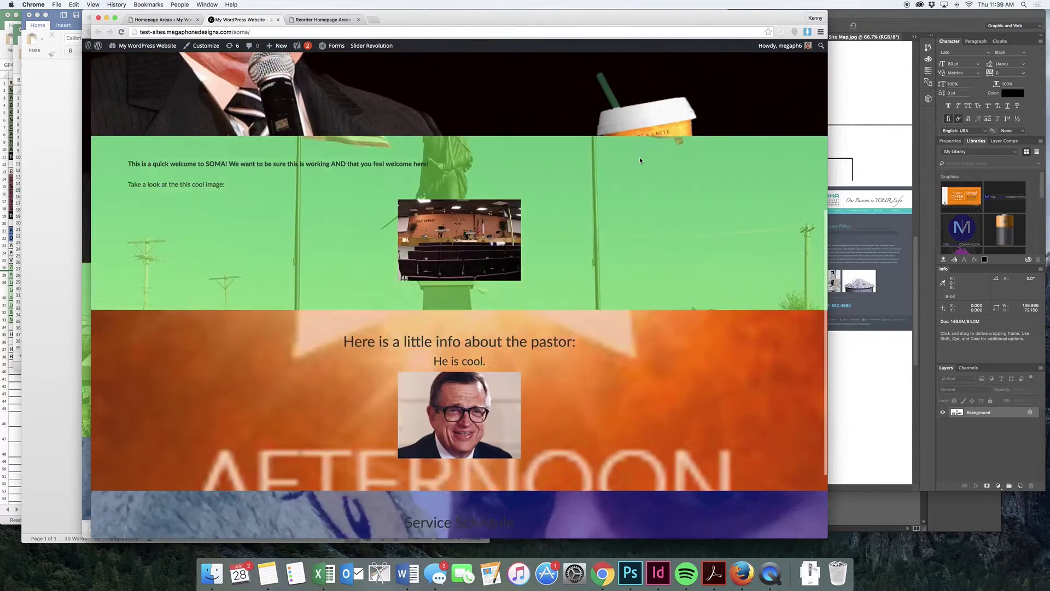
{"action": "scroll", "coordinate": [640, 160], "scroll_direction": "up", "scroll_amount": 3}
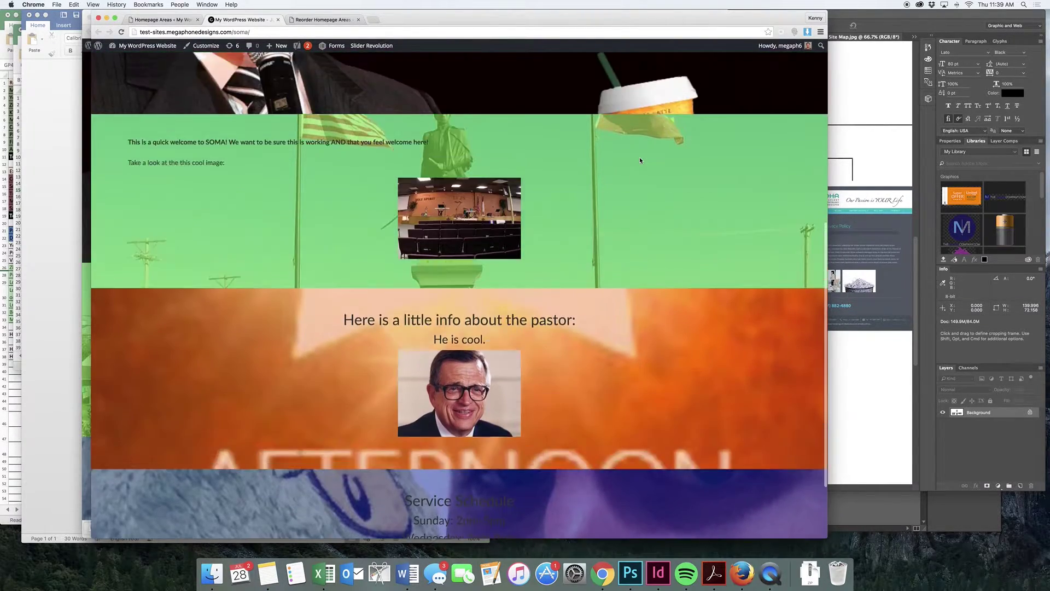
{"action": "left_click_drag", "start_coordinate": [828, 208], "coordinate": [237, 223]}
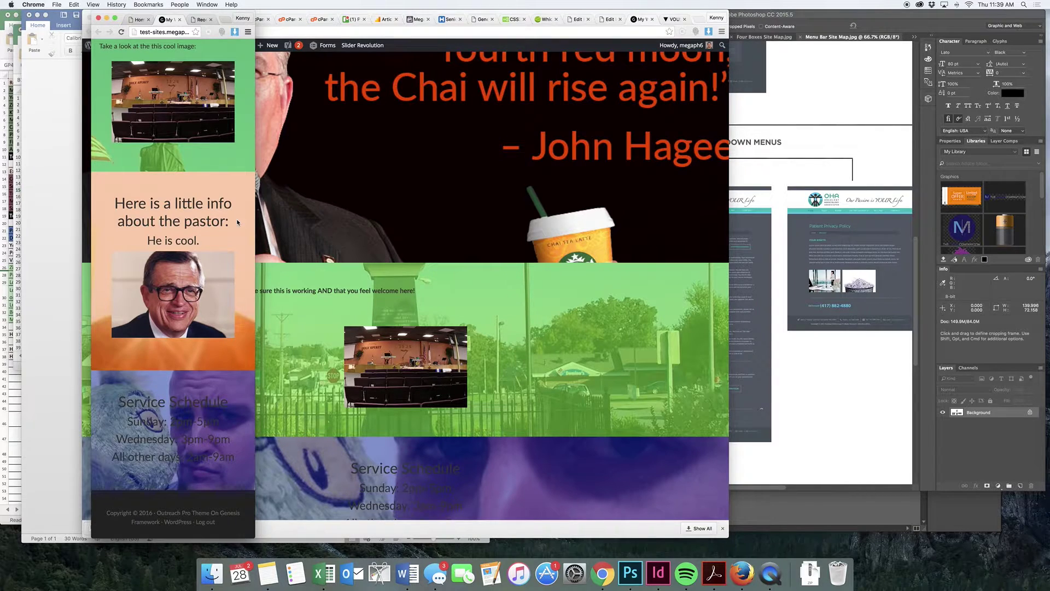
{"action": "scroll", "coordinate": [232, 235], "scroll_direction": "up", "scroll_amount": 5}
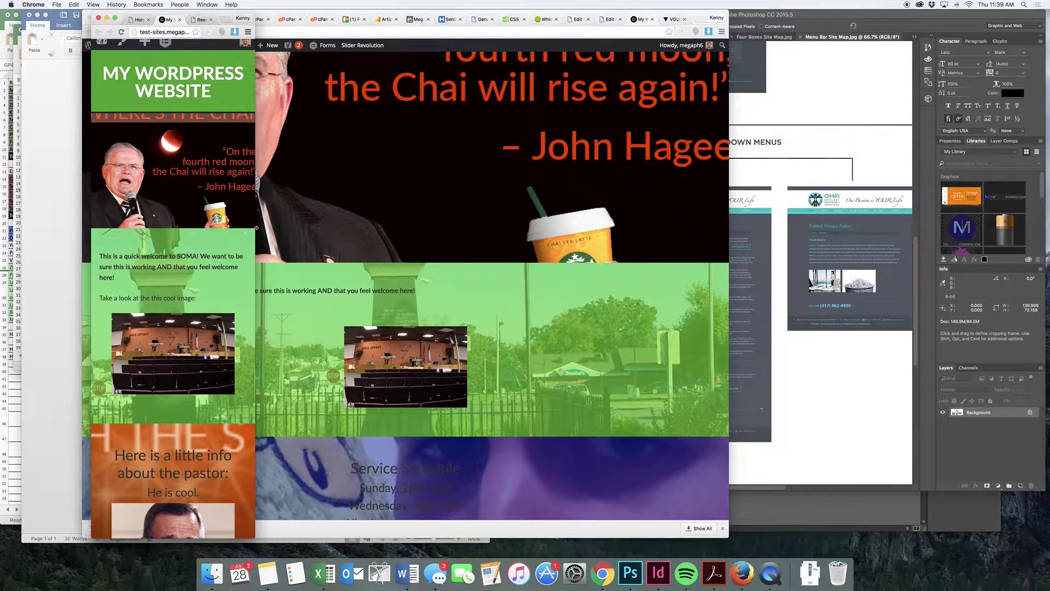
{"action": "left_click_drag", "start_coordinate": [256, 228], "coordinate": [874, 263]}
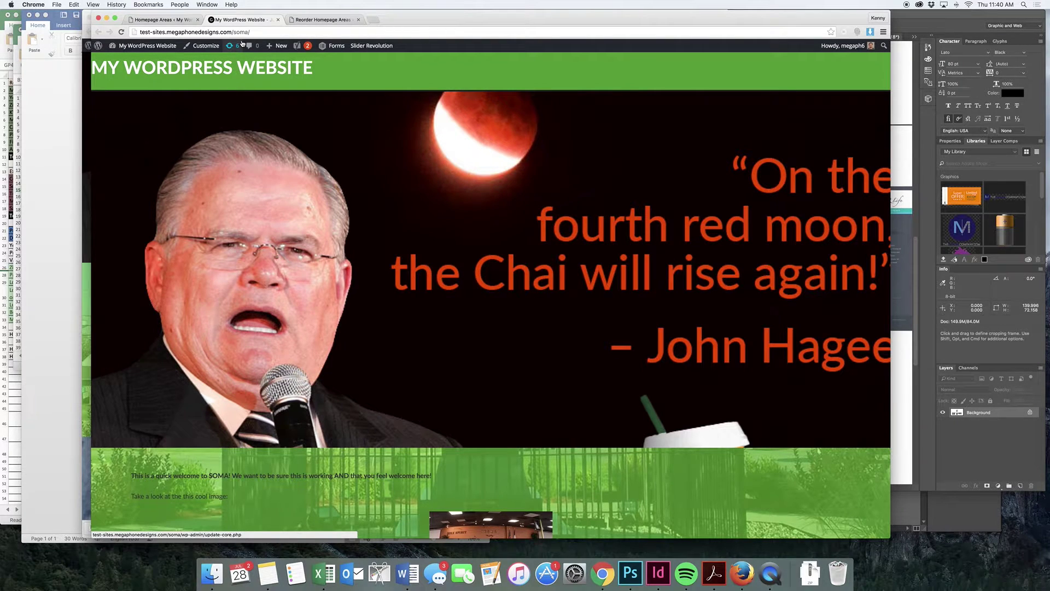
Open the site's Widgets page and examine the settings of the Pods - List Items widget in the Home - Top area.
{"action": "left_click", "coordinate": [161, 19]}
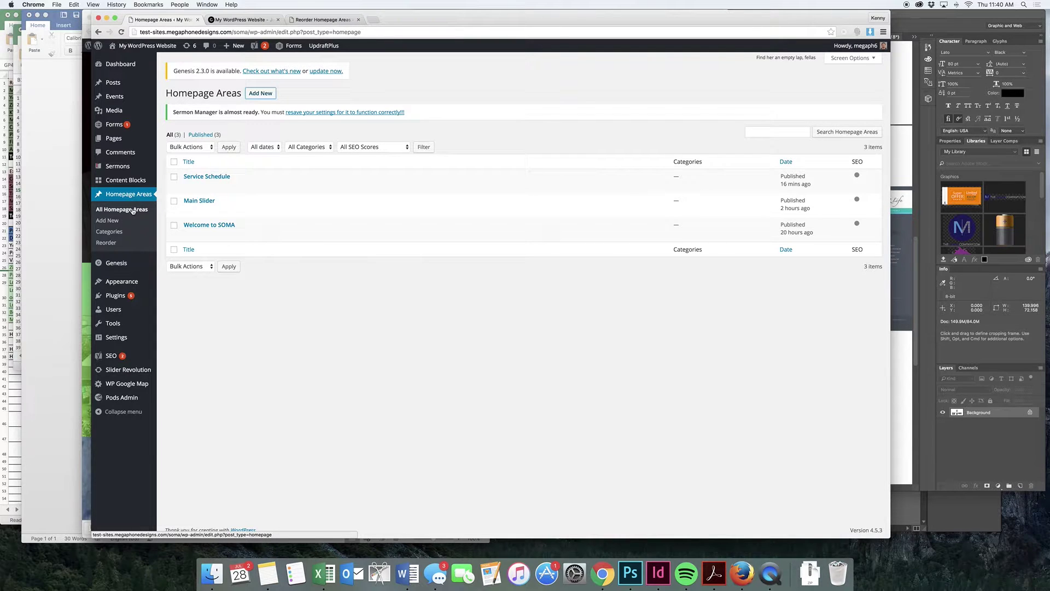
{"action": "left_click", "coordinate": [207, 304]}
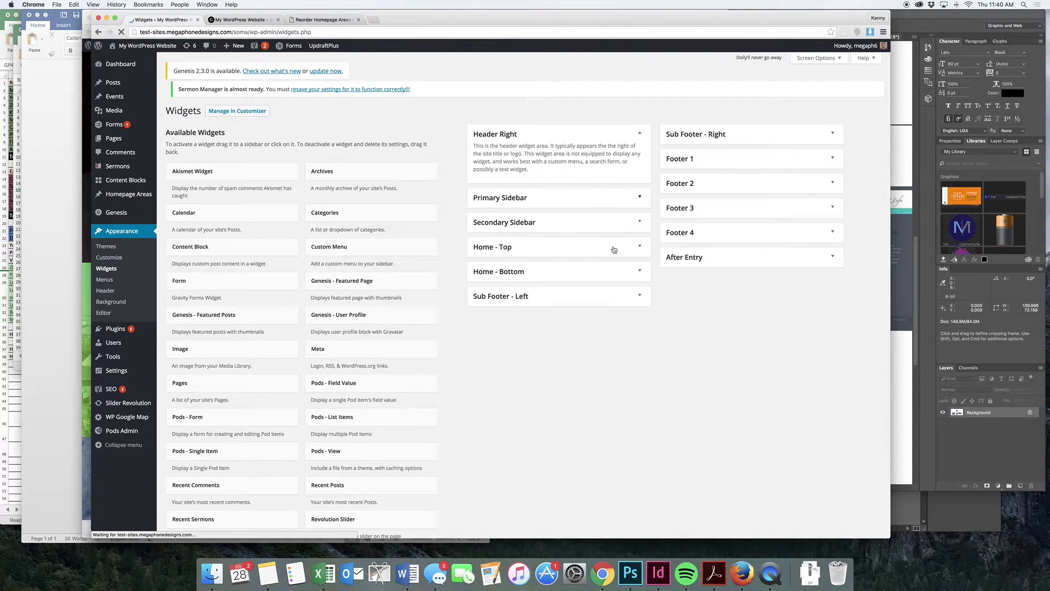
{"action": "left_click", "coordinate": [614, 249]}
{"action": "left_click", "coordinate": [615, 278]}
{"action": "scroll", "coordinate": [650, 359], "scroll_direction": "down", "scroll_amount": 1}
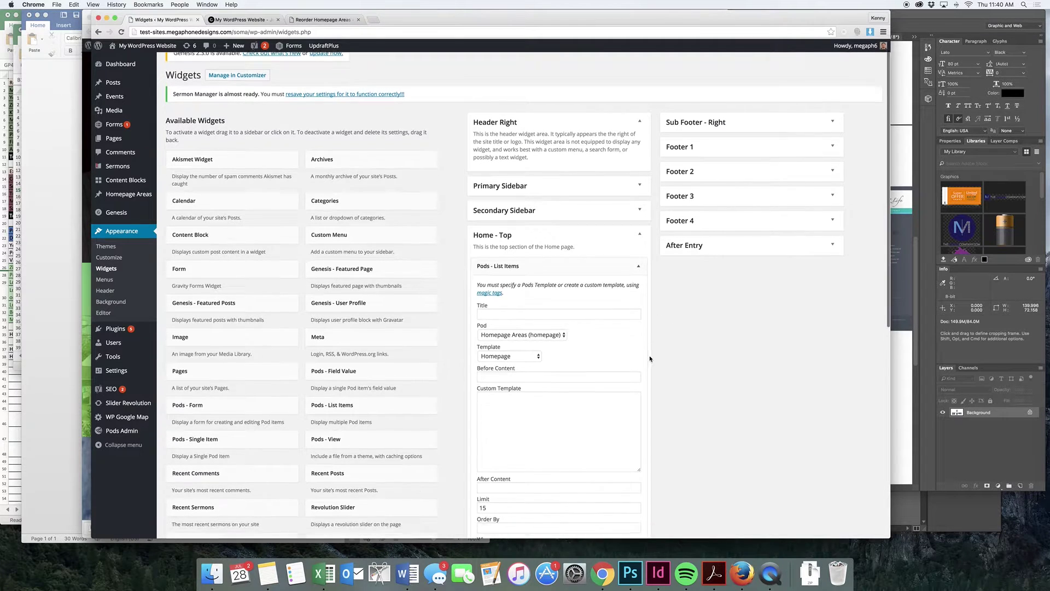
{"action": "scroll", "coordinate": [651, 358], "scroll_direction": "down", "scroll_amount": 3}
{"action": "left_click", "coordinate": [628, 164]}
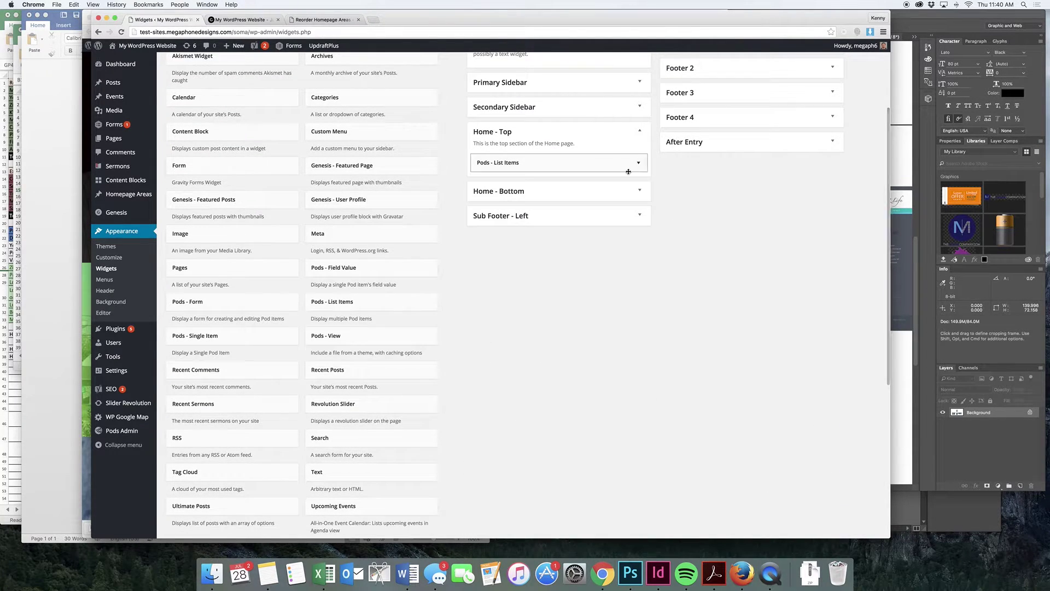
Check the contents of the Home - Bottom widget area, and collapse it again.
{"action": "left_click", "coordinate": [615, 197]}
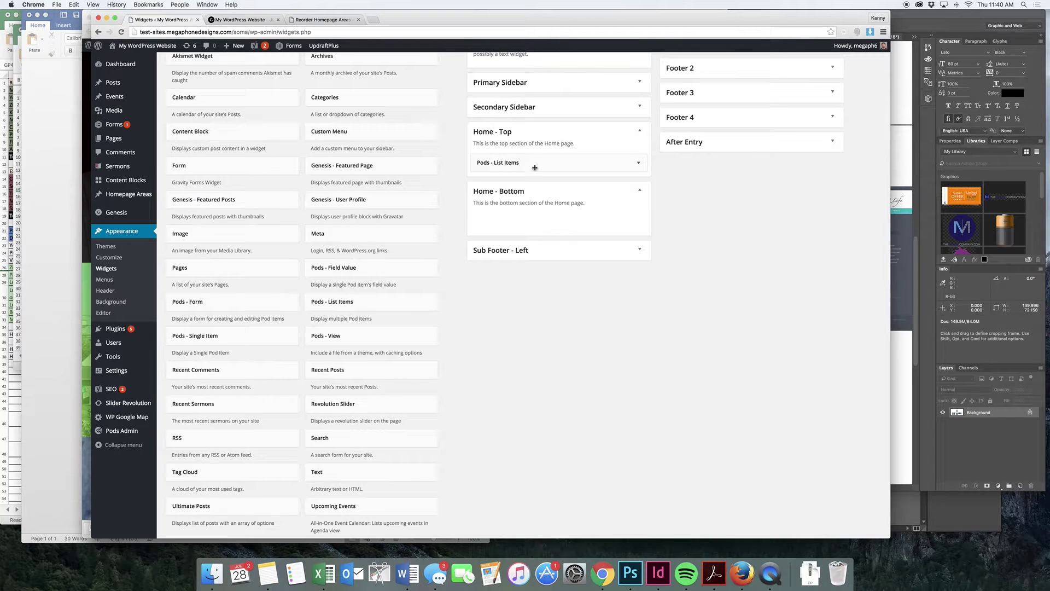
{"action": "left_click", "coordinate": [537, 190]}
{"action": "scroll", "coordinate": [567, 188], "scroll_direction": "up", "scroll_amount": 10}
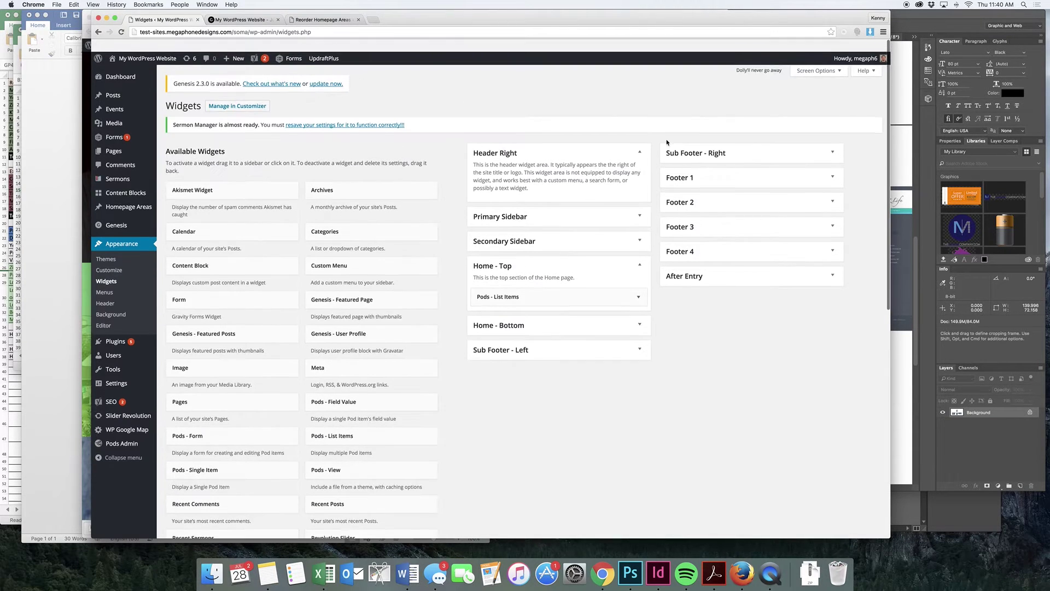
Return to the live homepage and look over its stacked sections from the main slider down.
{"action": "left_click", "coordinate": [262, 21]}
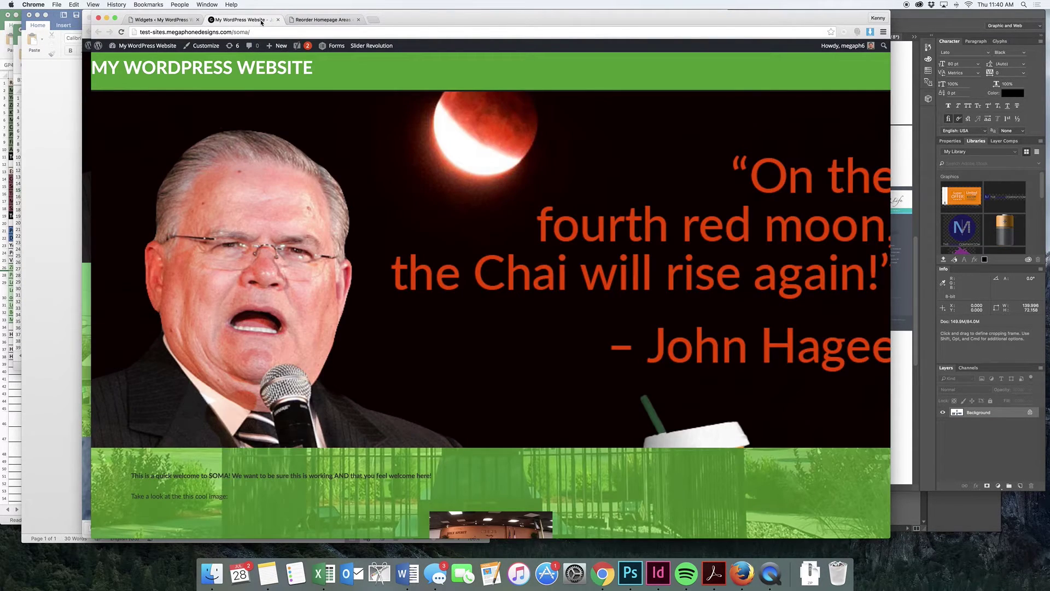
{"action": "scroll", "coordinate": [544, 253], "scroll_direction": "down", "scroll_amount": 5}
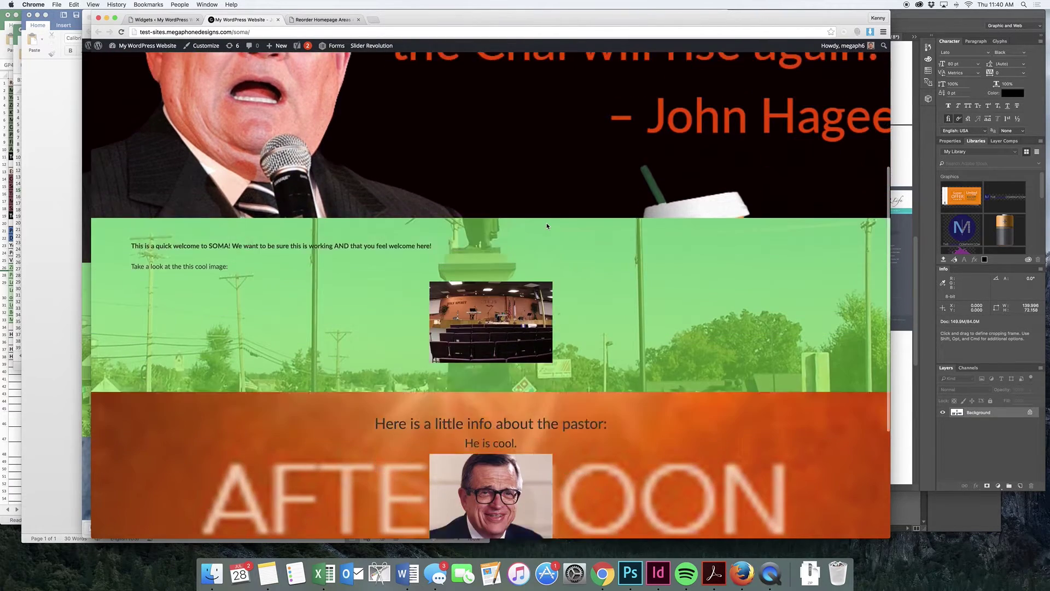
{"action": "scroll", "coordinate": [547, 223], "scroll_direction": "down", "scroll_amount": 3}
{"action": "scroll", "coordinate": [548, 225], "scroll_direction": "up", "scroll_amount": 10}
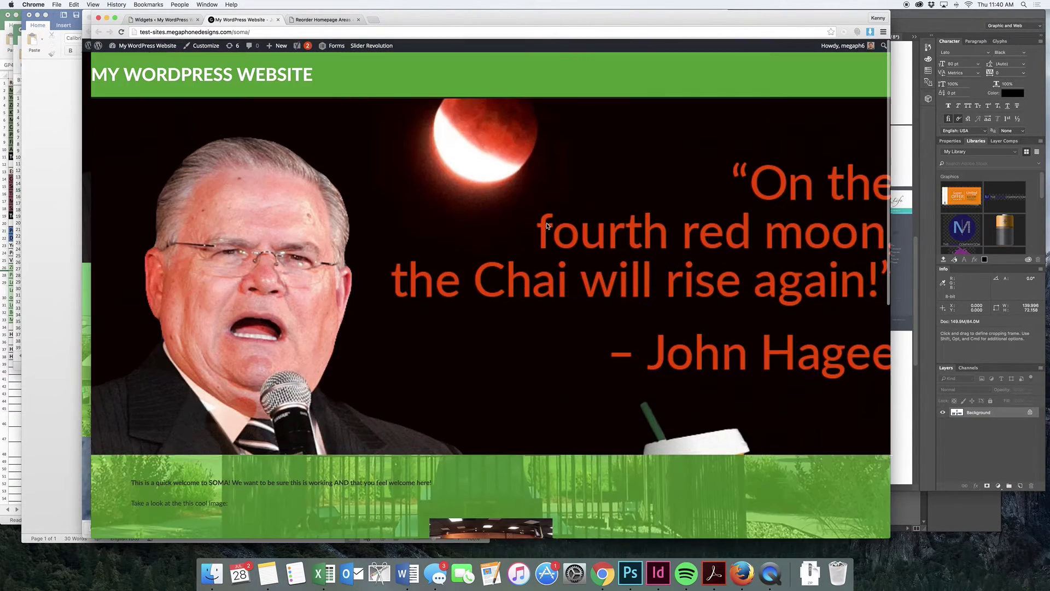